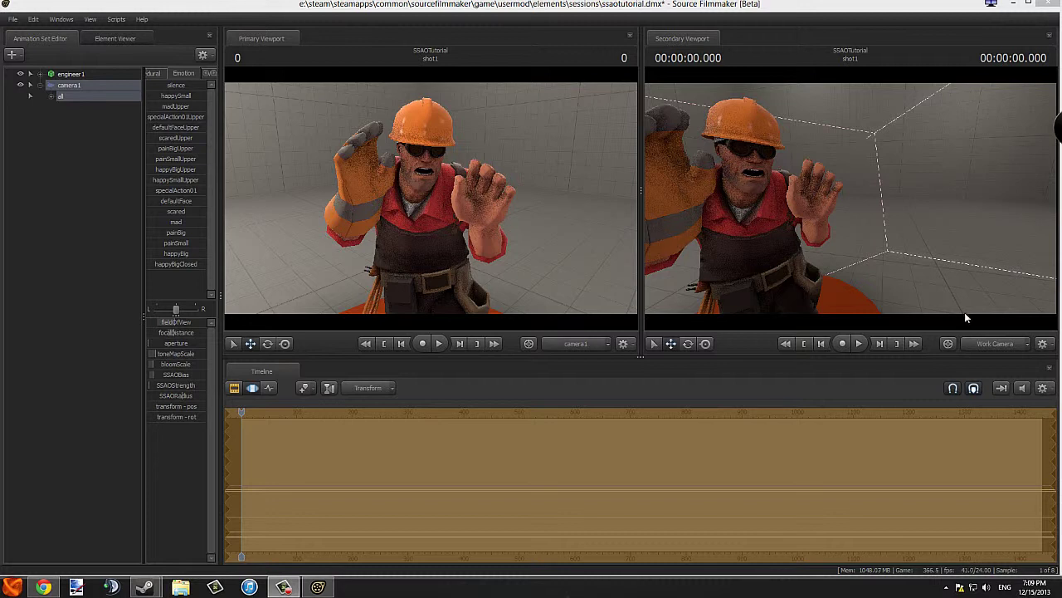
Move the work camera in the secondary viewport back until the whole engineer and camera1's frustum are in view.
left_click_drag(962, 293, 971, 269)
key("s")
key("d")
key("s")
key("a")
key("w")
key("s")
key("w")
mouse_move(240, 415)
left_mouse_down()
mouse_move(547, 431)
mouse_move(690, 423)
mouse_move(242, 423)
left_mouse_up()
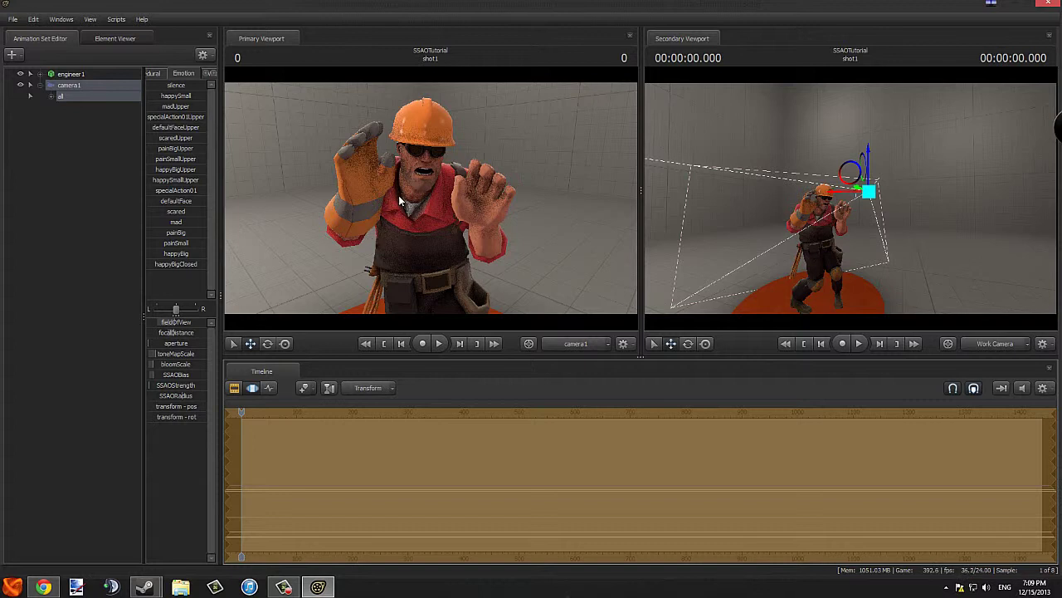
In the primary viewport's render settings, override the Depth Of Field sample count with 512.
right_click(411, 174)
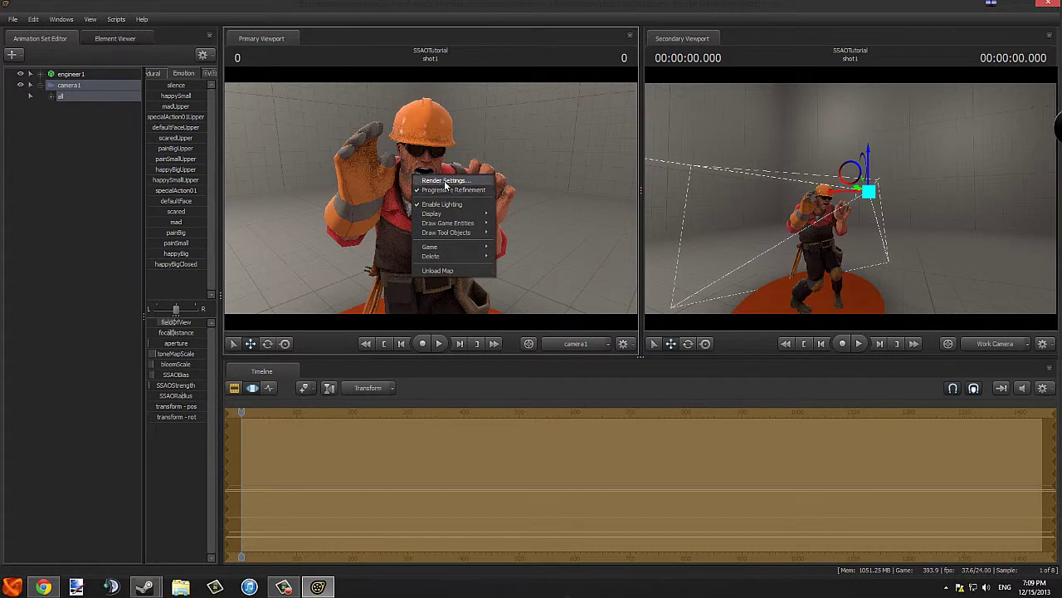
left_click(445, 183)
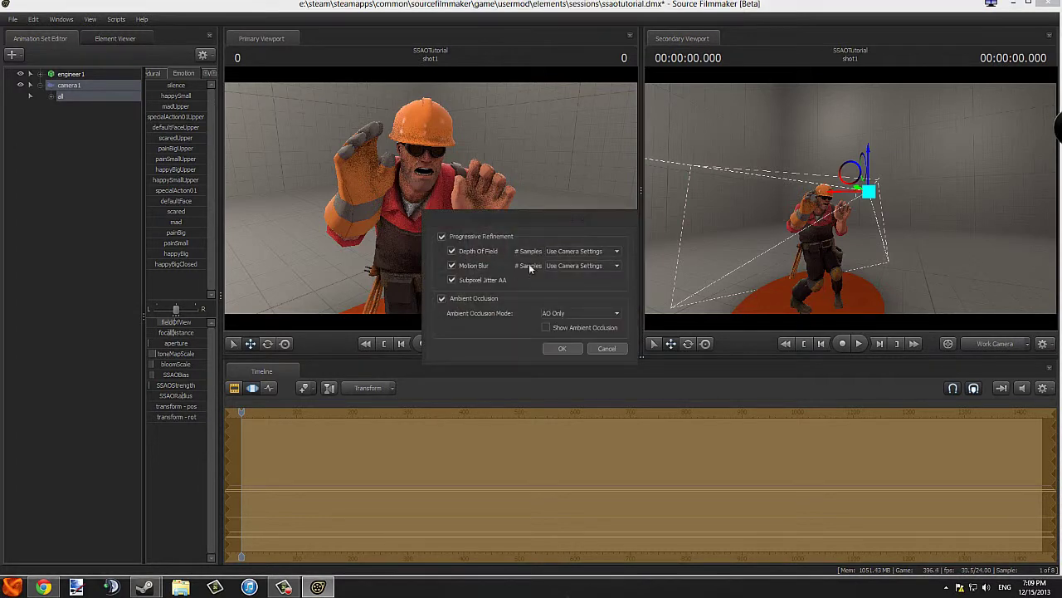
left_click(579, 252)
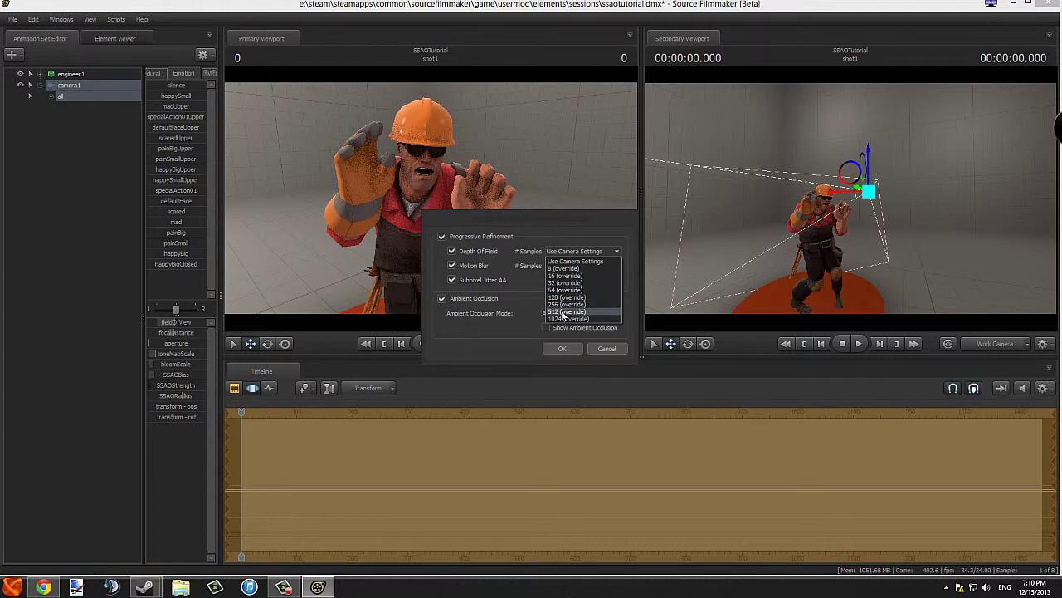
left_click(564, 312)
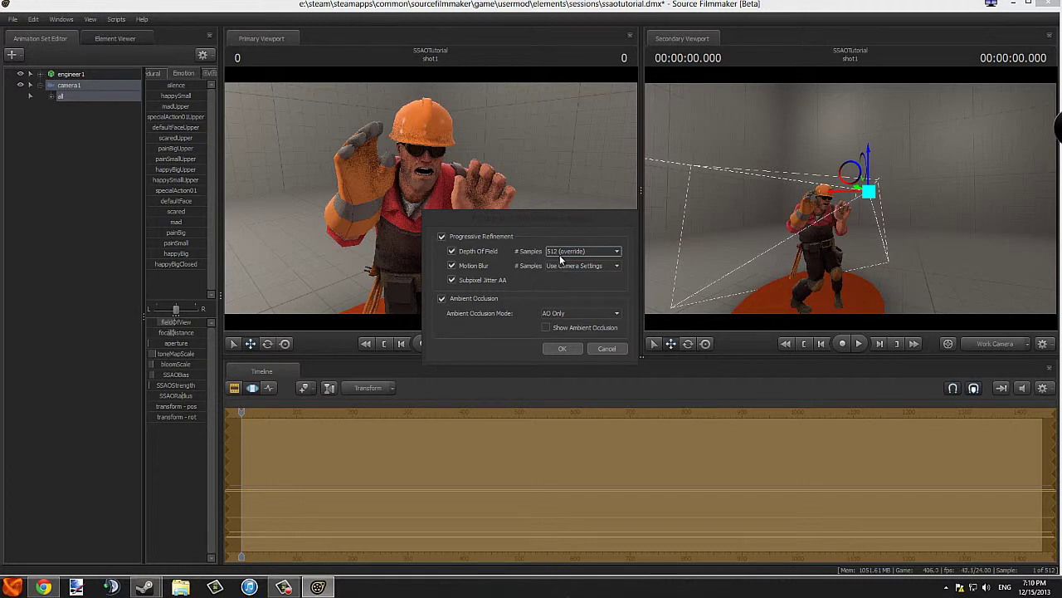
left_click(561, 254)
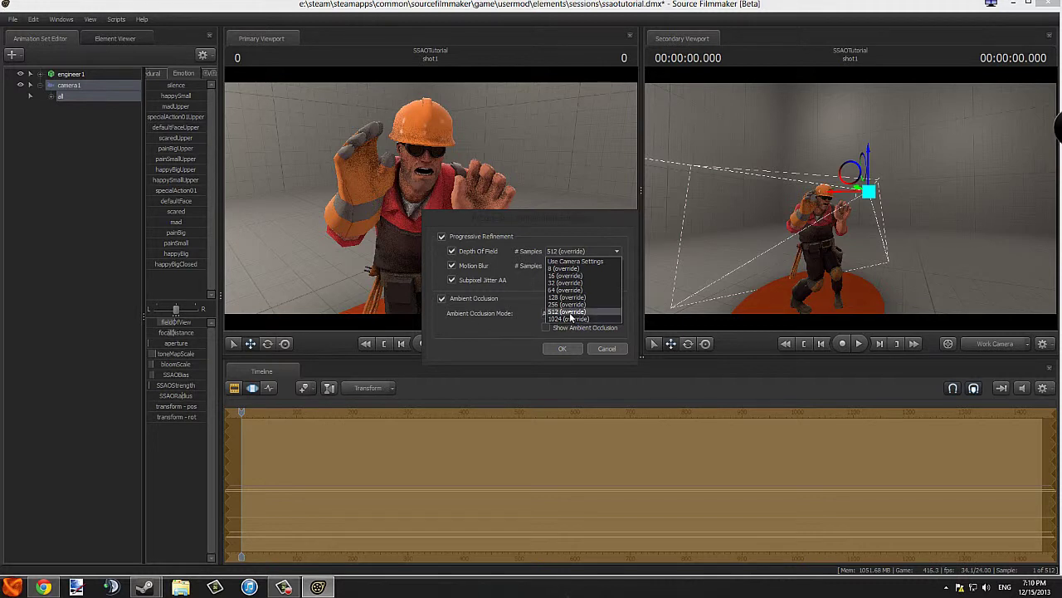
left_click(569, 312)
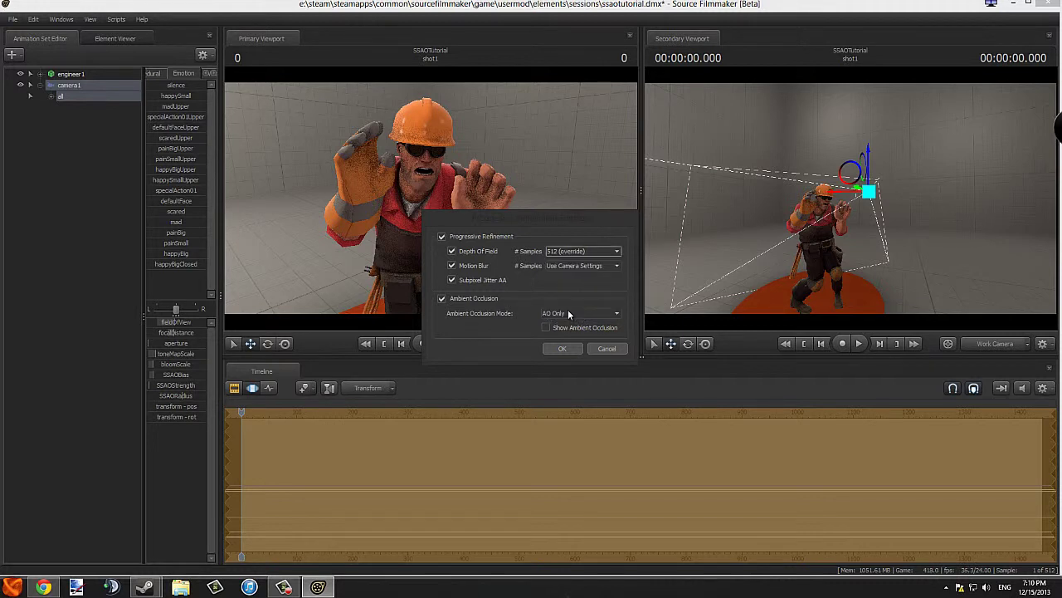
Keep Motion Blur enabled and override its sample count with 64.
left_click(568, 265)
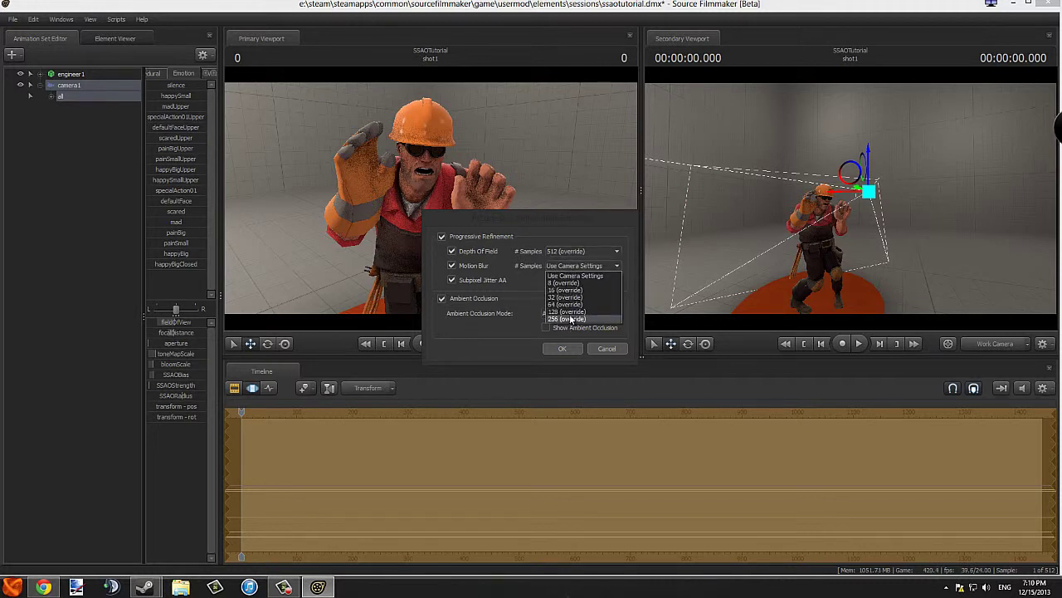
left_click(573, 276)
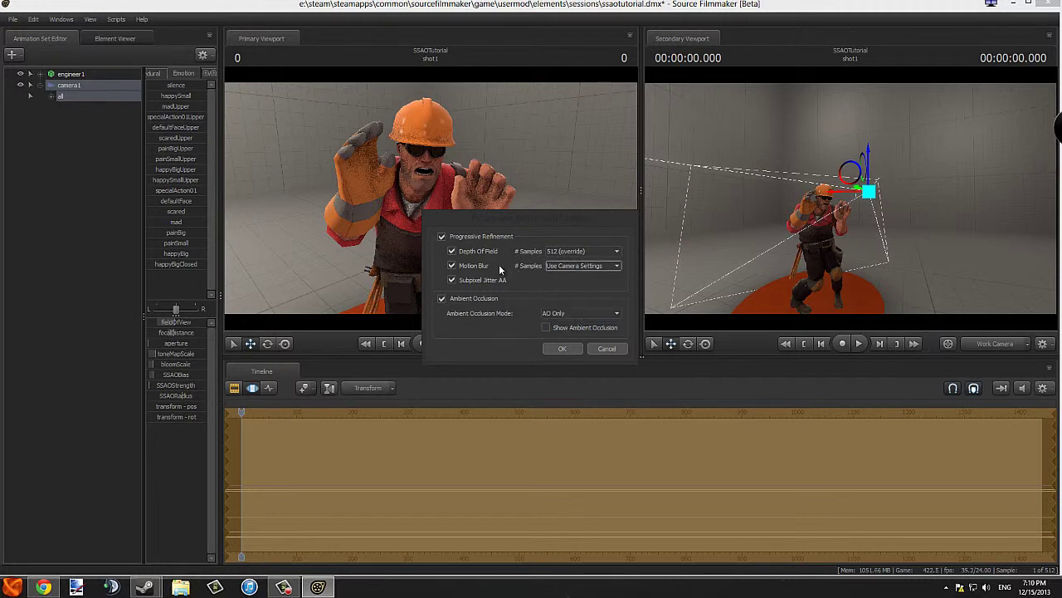
left_click(468, 263)
left_click(469, 266)
left_click(571, 264)
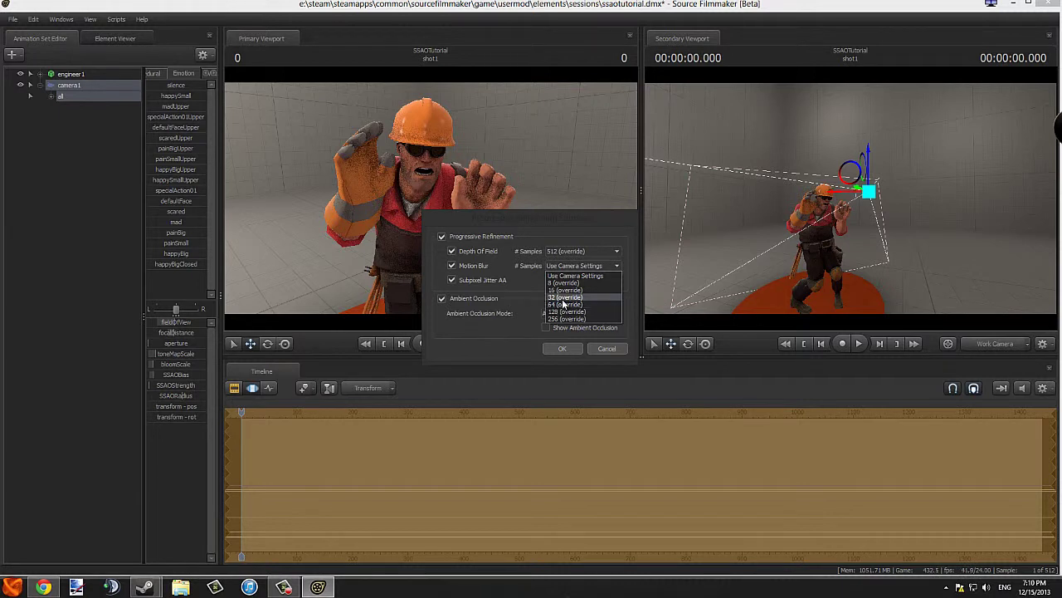
left_click(565, 305)
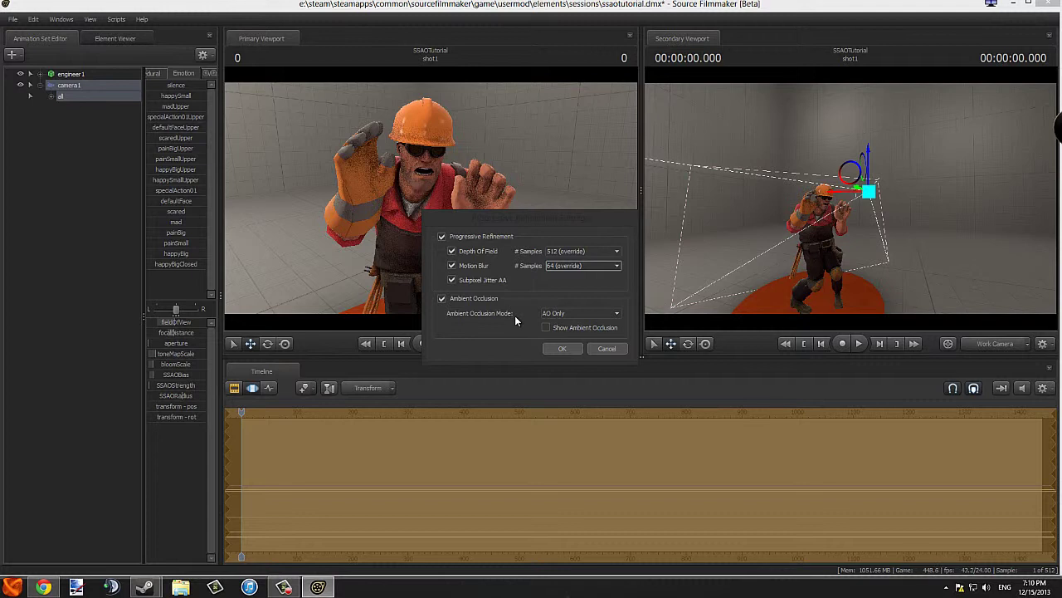
Accept the render settings with Ambient Occlusion enabled, after comparing it off and on, and preview the refined shot in the Clip Editor.
left_click(442, 299)
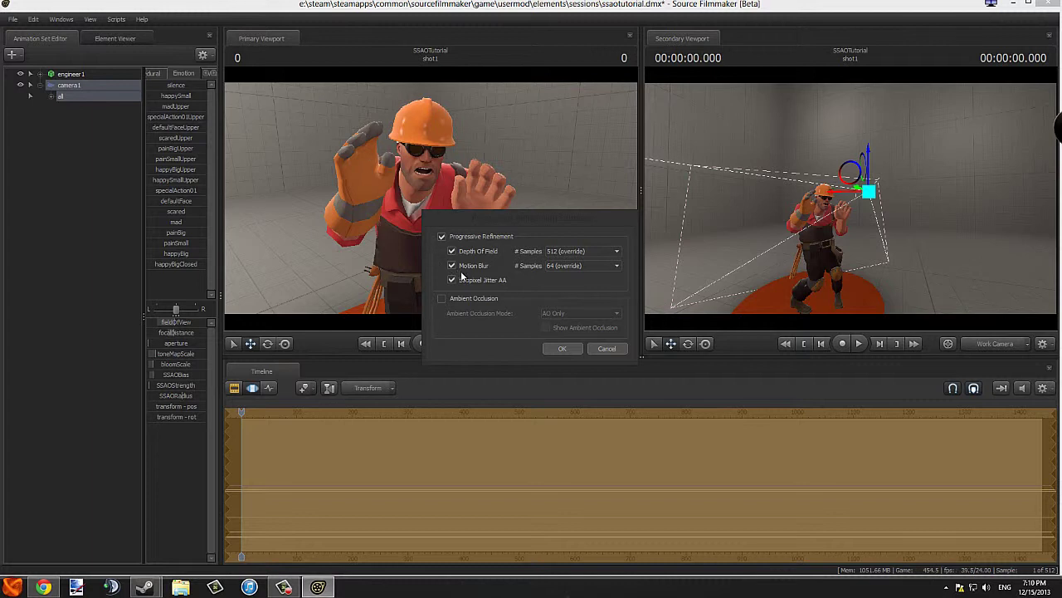
left_click(442, 300)
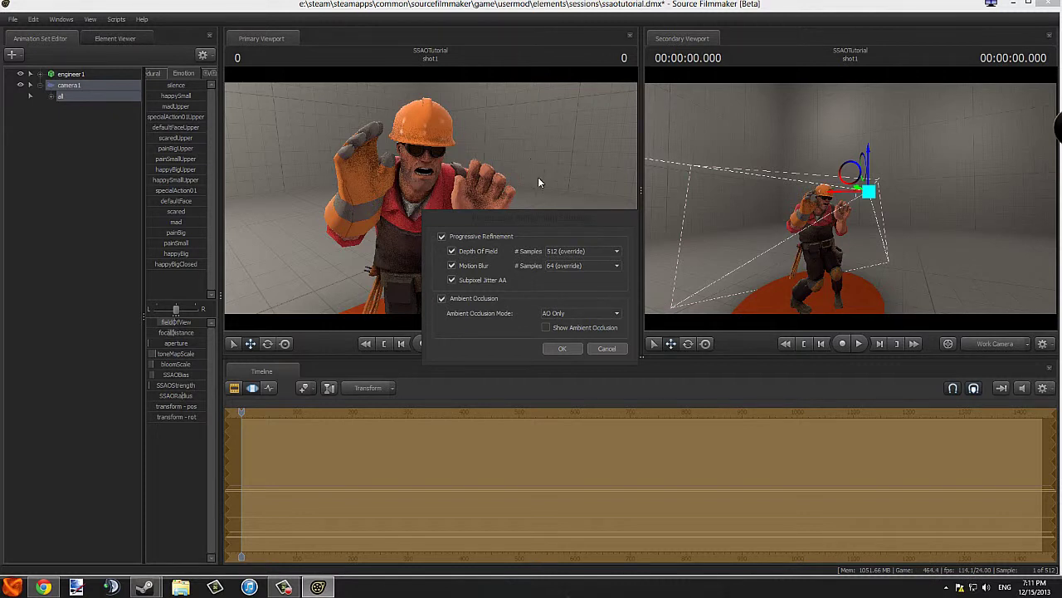
left_click(561, 348)
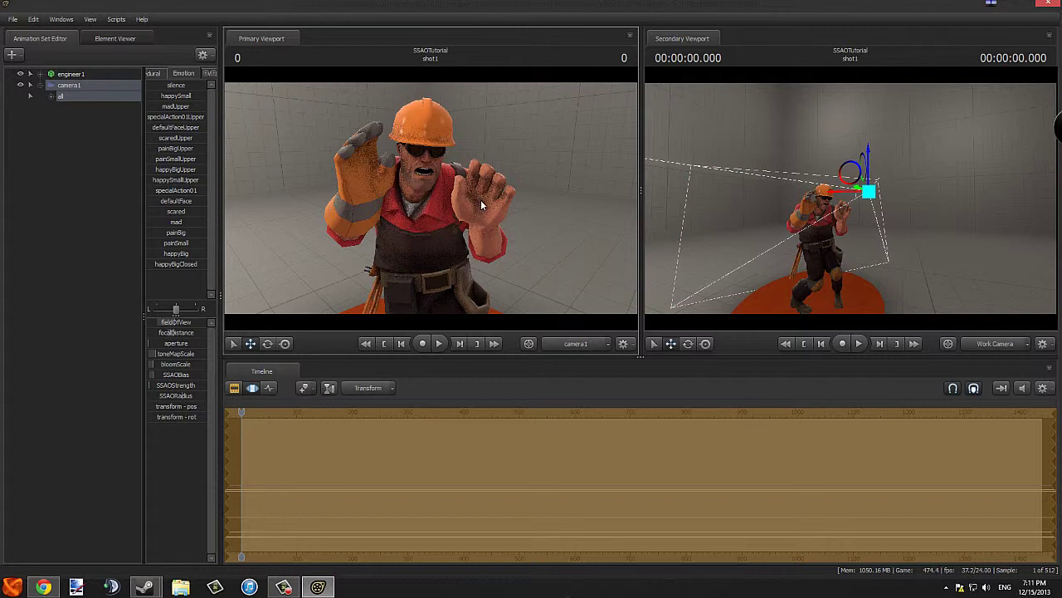
left_click(234, 388)
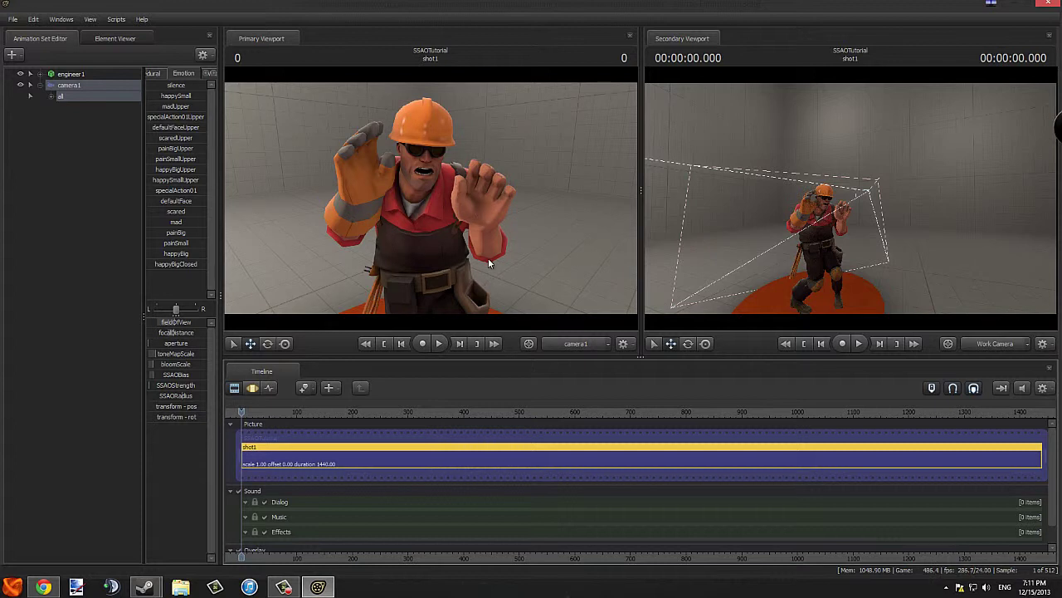
left_click(251, 387)
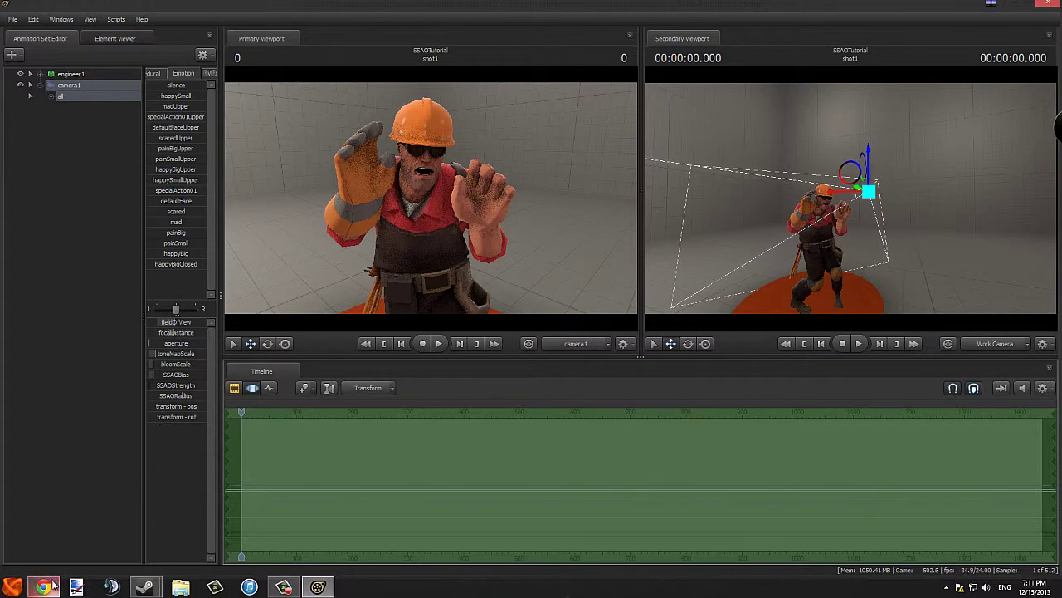
Switch to Chrome and read the SSAO Bias, Strength and Radius descriptions on the Valve Ambient Occlusion wiki page.
mouse_move(53, 586)
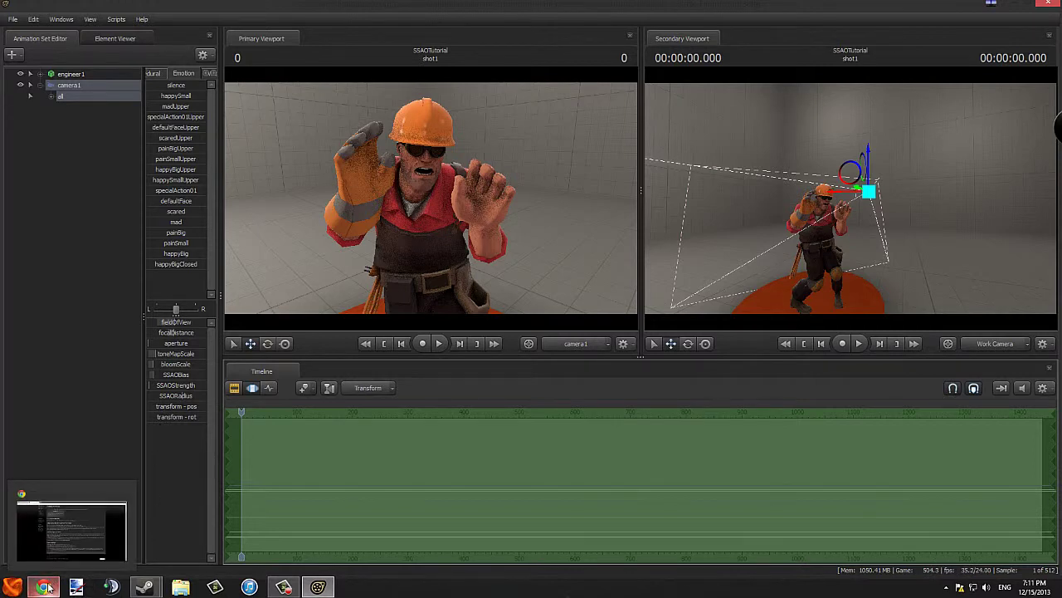
left_click(46, 587)
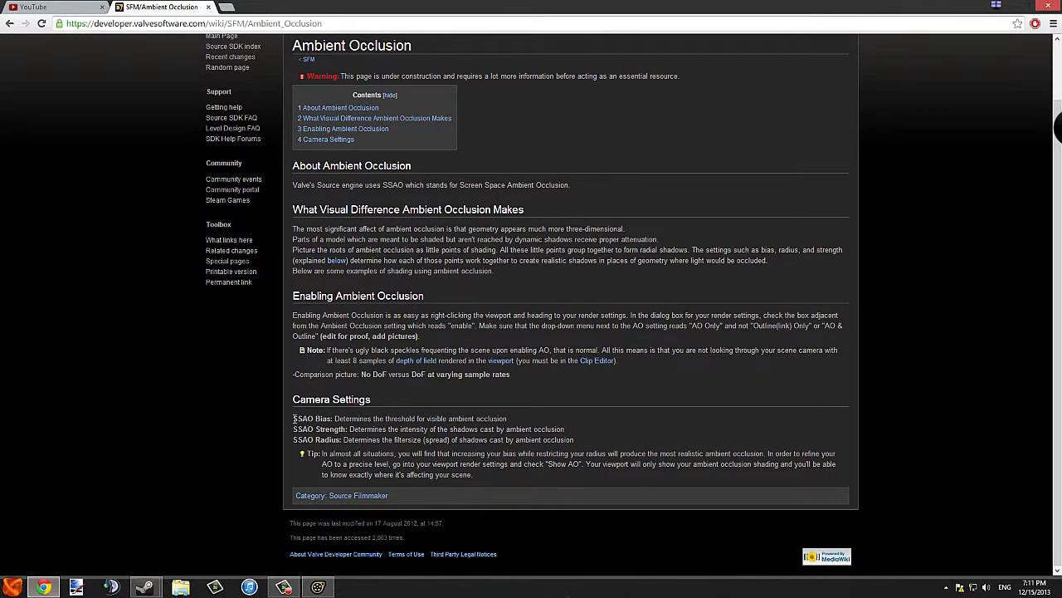
mouse_move(294, 418)
left_mouse_down()
mouse_move(548, 429)
mouse_move(301, 415)
left_mouse_up()
left_click(1011, 5)
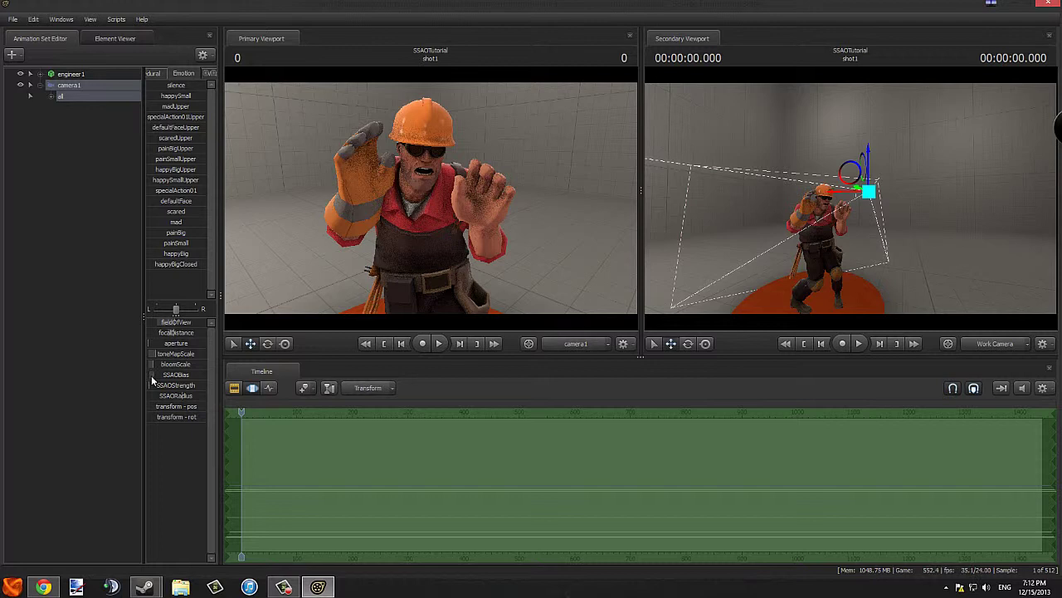
Raise camera1's SSAOBias to beyond the middle of its range, SSAOStrength slightly, and SSAORadius to near its maximum.
left_click_drag(157, 376, 185, 376)
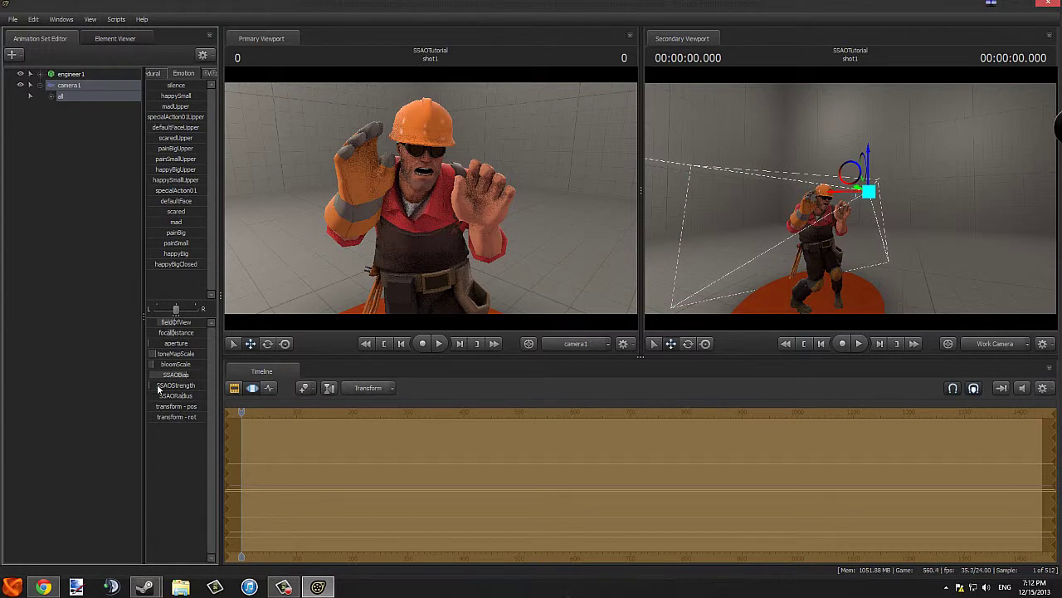
mouse_move(157, 384)
left_mouse_down()
mouse_move(183, 384)
mouse_move(174, 385)
left_mouse_up()
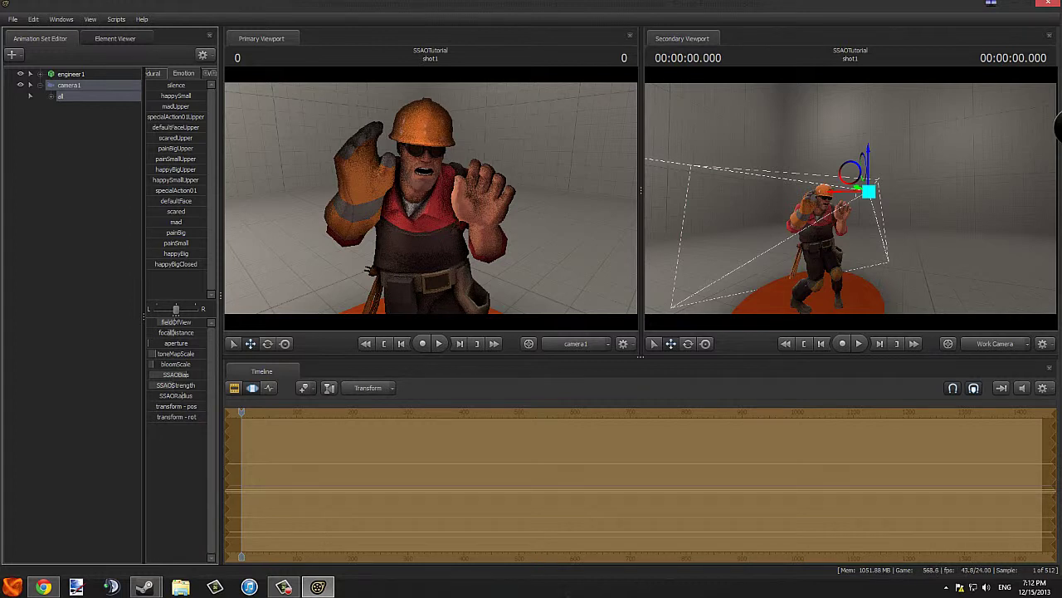
mouse_move(173, 384)
left_mouse_down()
mouse_move(148, 384)
mouse_move(198, 401)
left_mouse_up()
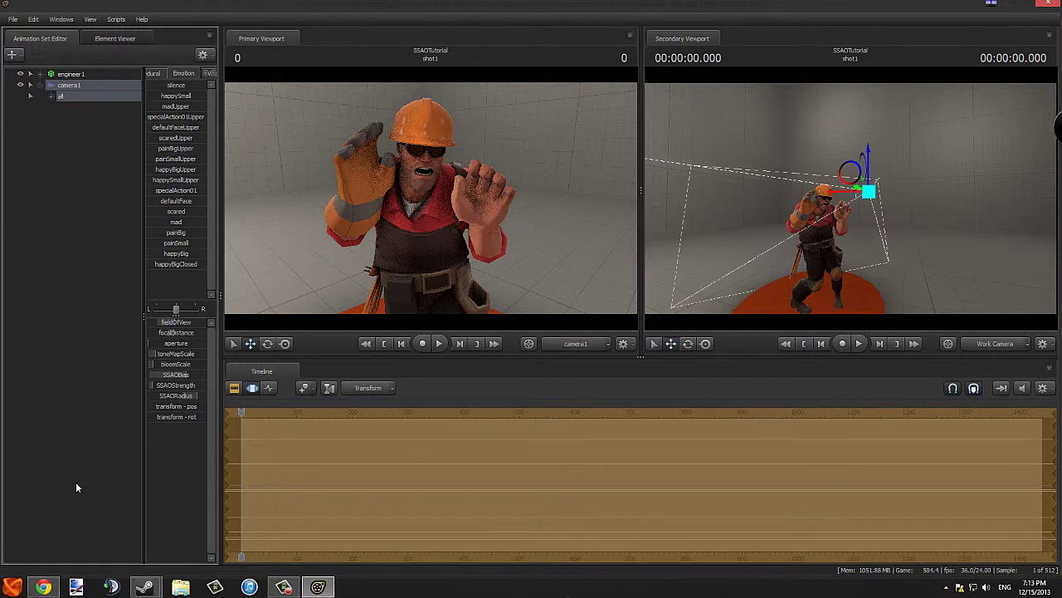
Restore camera1's SSAORadius to its original setting and compare the ambient occlusion in the Clip Editor.
left_click(234, 389)
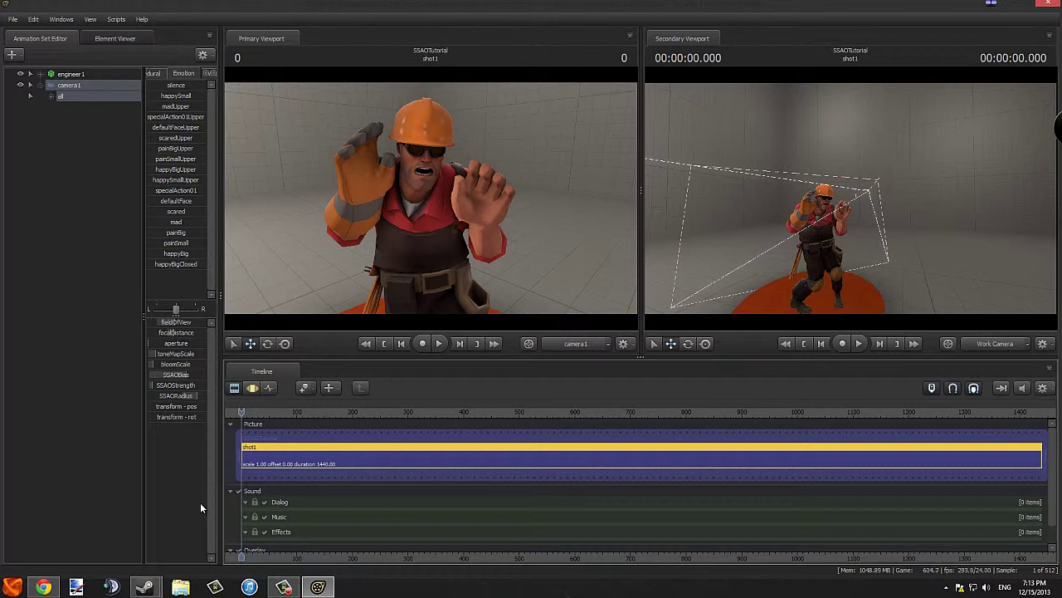
left_click(253, 388)
left_click(236, 389)
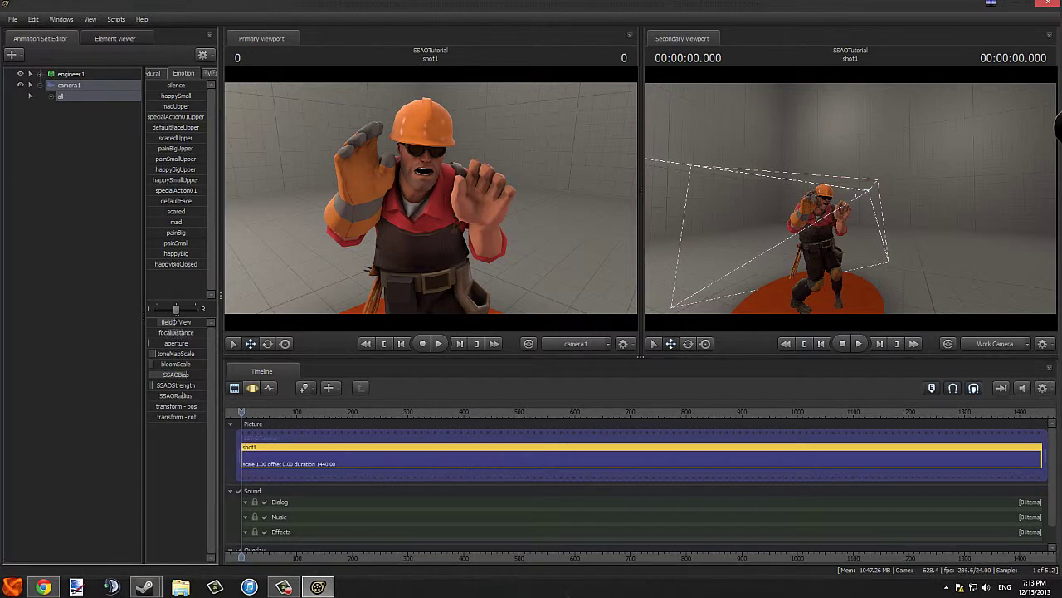
left_click(237, 388)
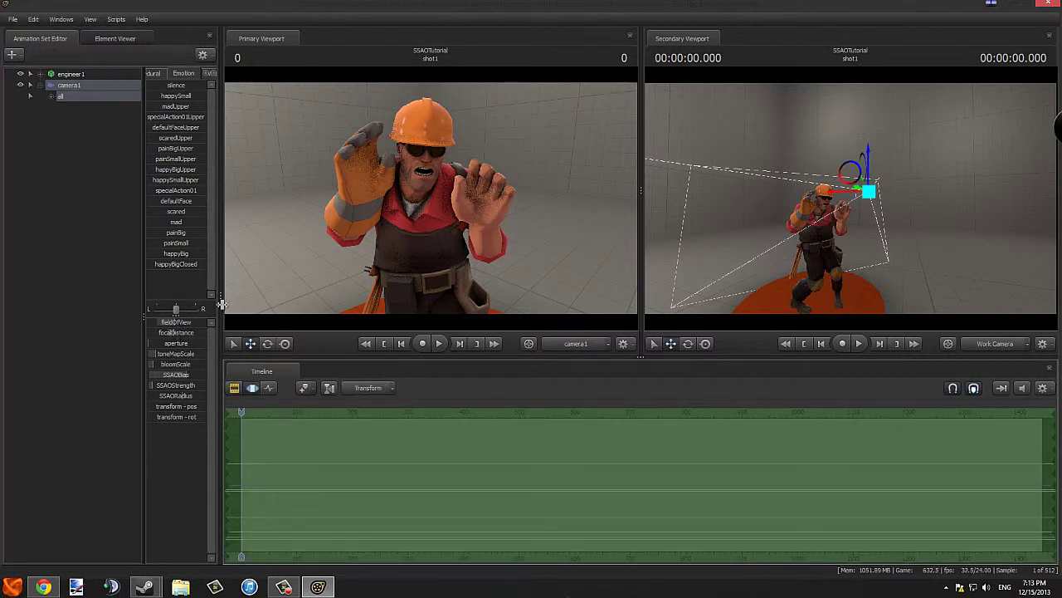
left_click(236, 389)
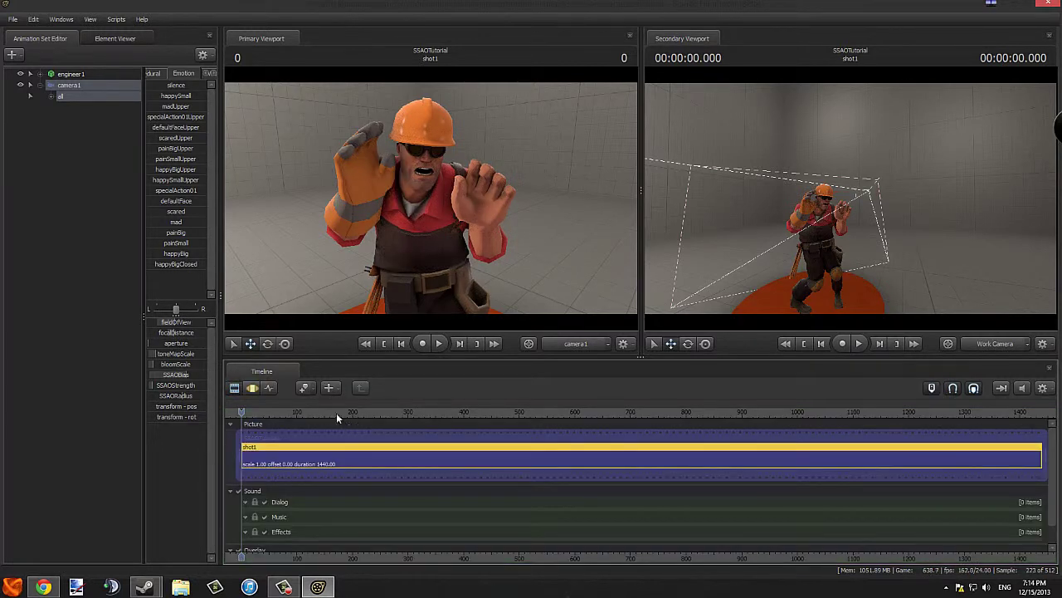
left_click(253, 388)
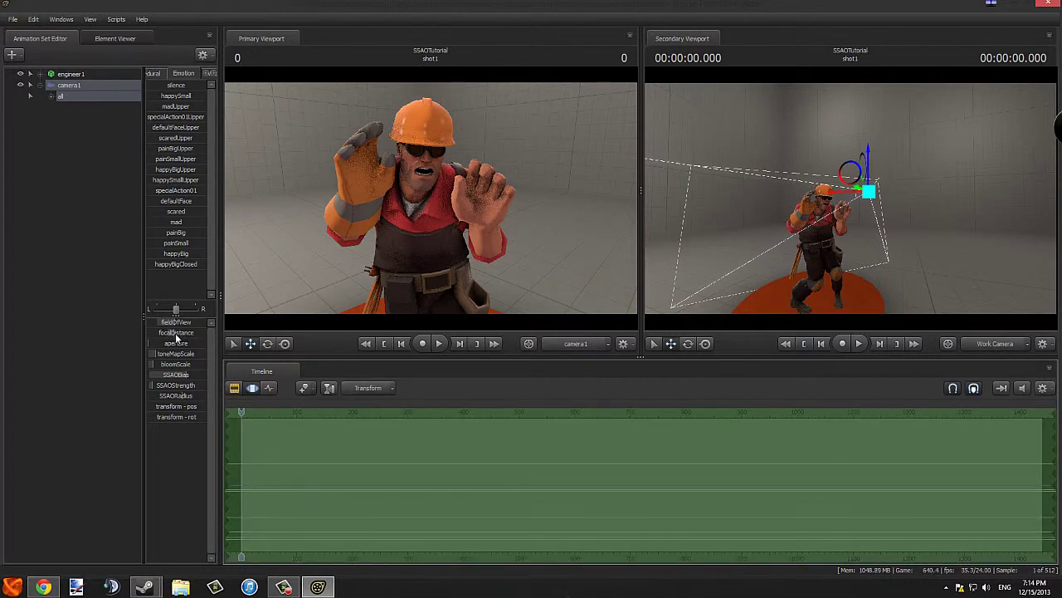
Shorten camera1's focalDistance to the engineer's position and raise its aperture, checking the depth of field in the Clip Editor.
mouse_move(175, 333)
left_mouse_down()
mouse_move(223, 333)
mouse_move(135, 333)
mouse_move(174, 333)
mouse_move(138, 333)
mouse_move(154, 333)
left_mouse_up()
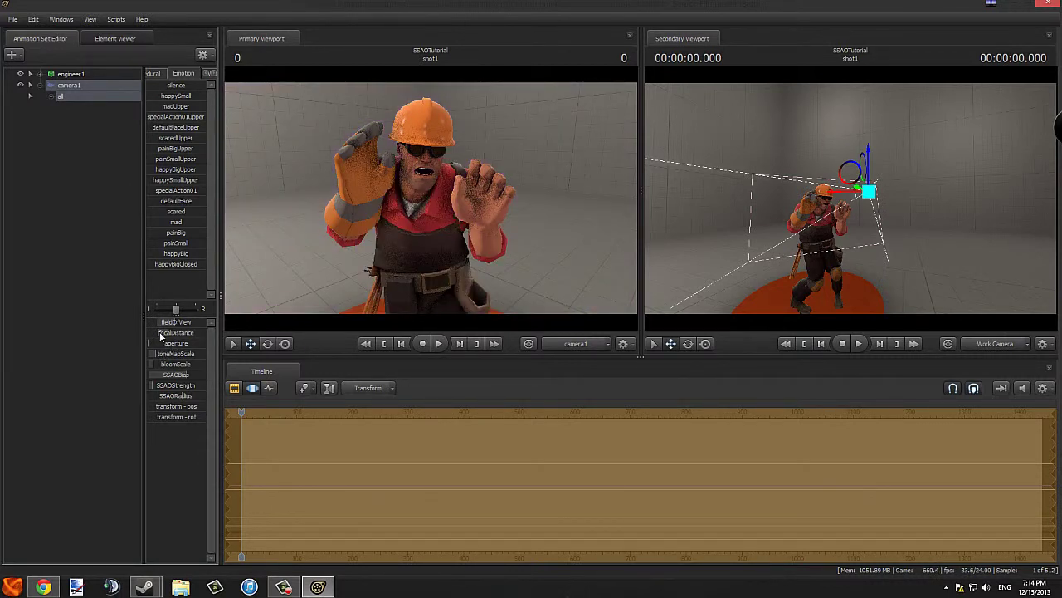
left_click_drag(158, 332, 161, 332)
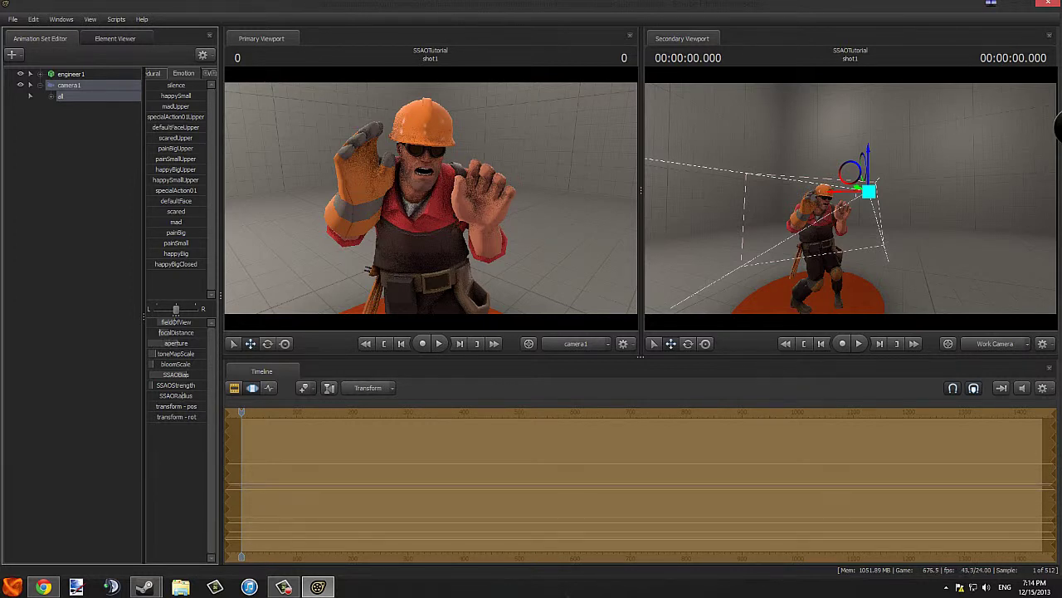
left_click(235, 388)
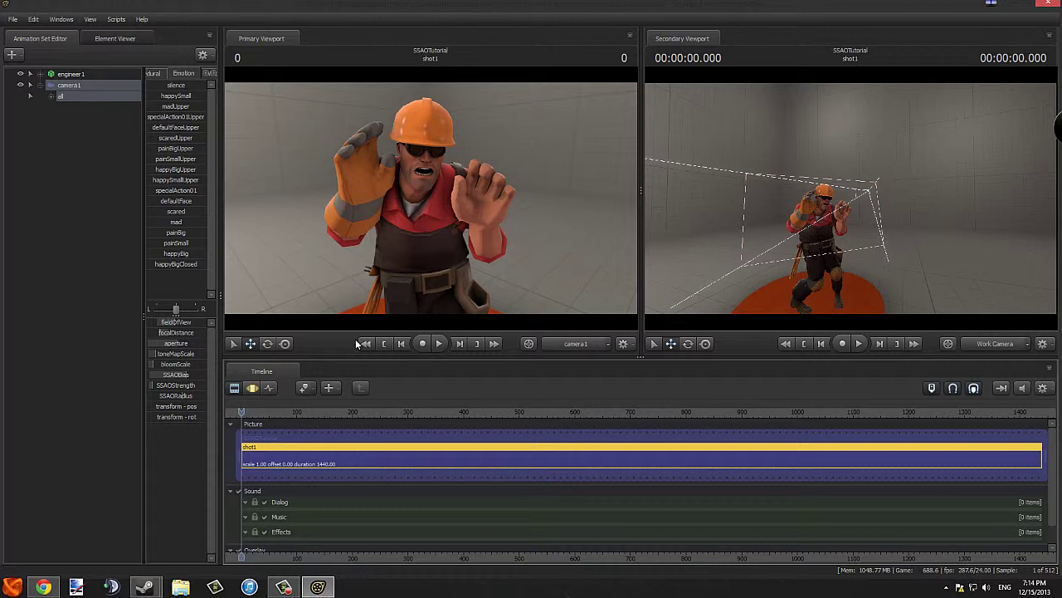
left_click(234, 388)
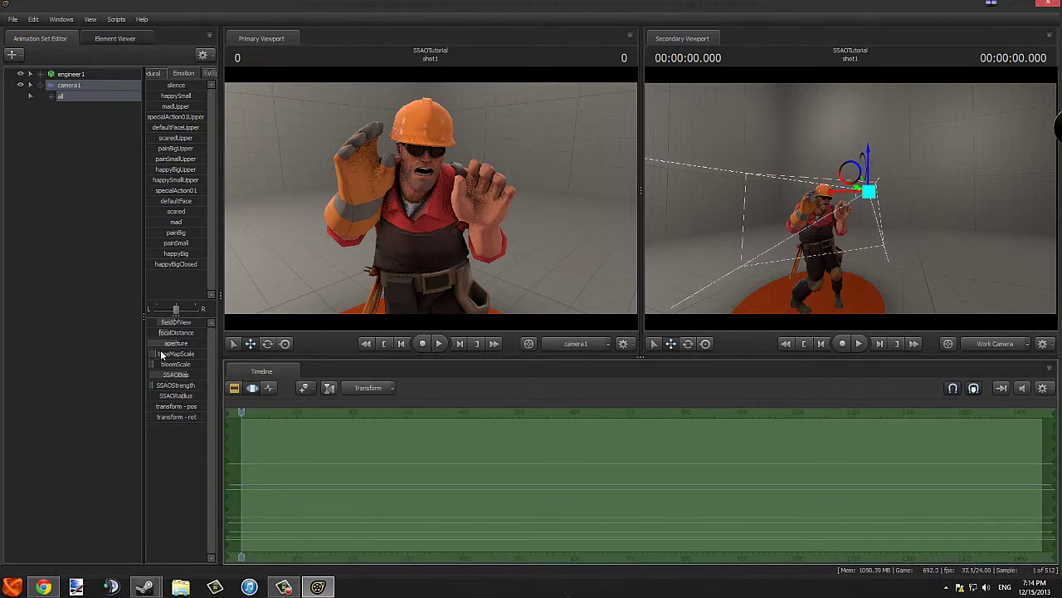
Increase camera1's aperture further and preview the stronger background blur in the Clip Editor.
left_click_drag(174, 343, 181, 343)
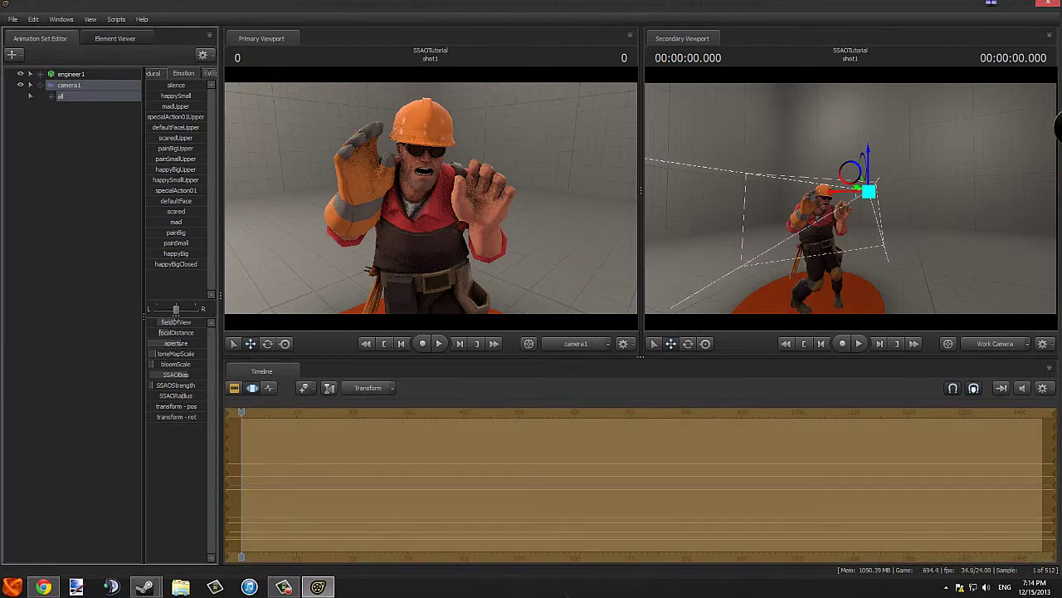
left_click(251, 388)
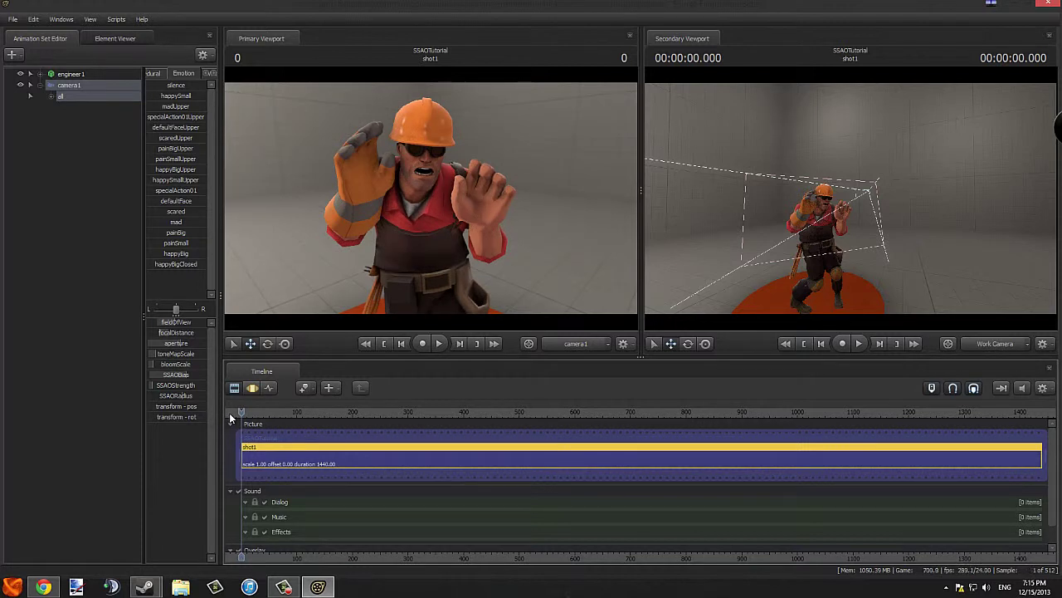
left_click(253, 388)
Create an animation set for a new model using the spy from the player/hwm models.
left_click_drag(848, 212, 808, 173)
left_click(15, 55)
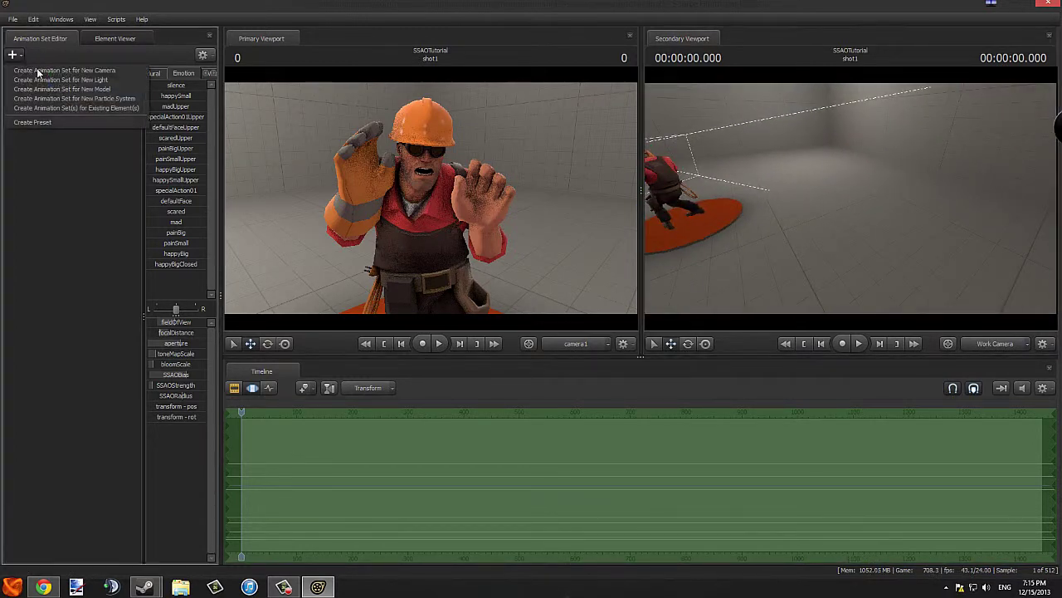
left_click(50, 88)
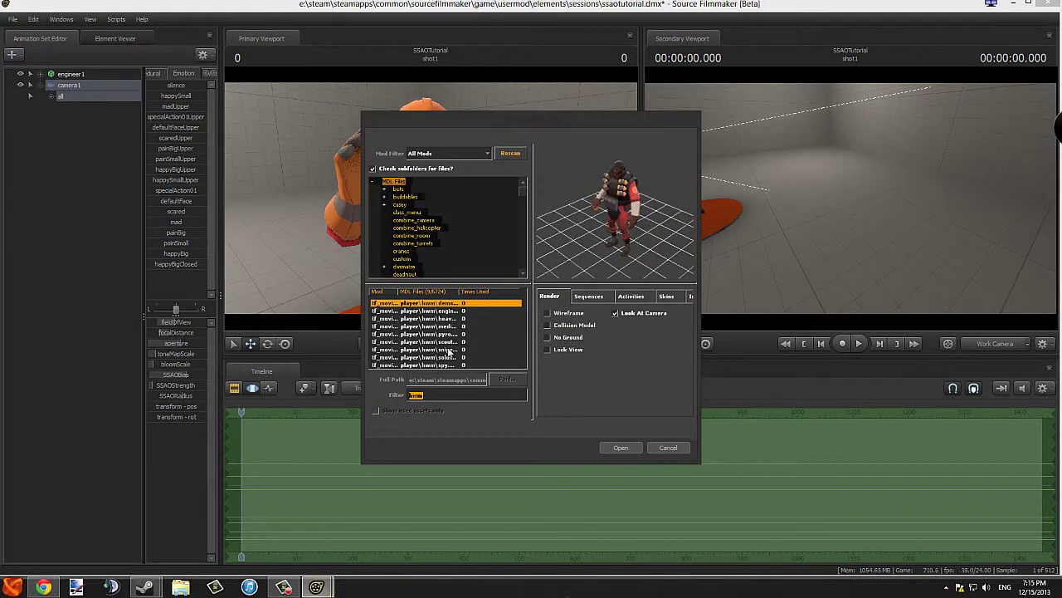
double_click(446, 364)
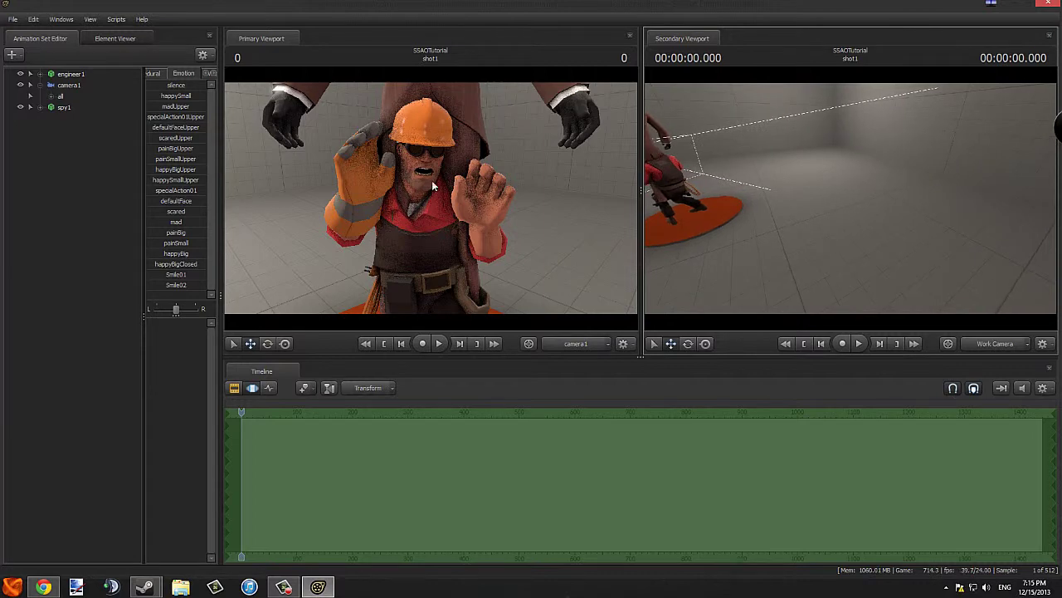
Move spy1 into the background behind the engineer, beside him in camera1's view, and check the shot in the Clip Editor.
left_click(63, 107)
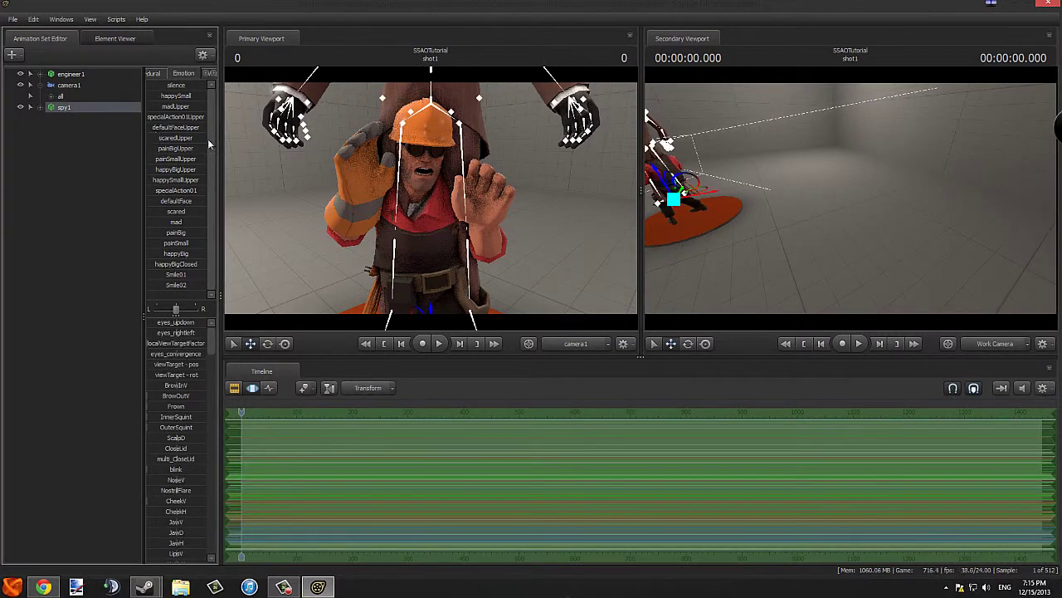
left_click_drag(759, 268, 834, 271)
left_click_drag(823, 231, 895, 176)
left_click_drag(444, 211, 514, 224)
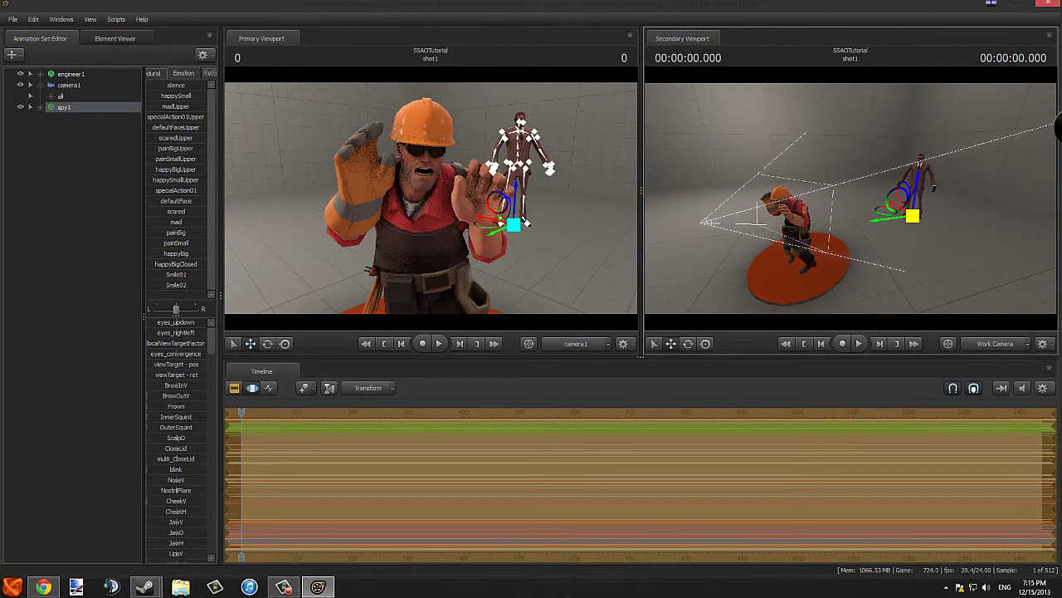
left_click_drag(912, 215, 942, 209)
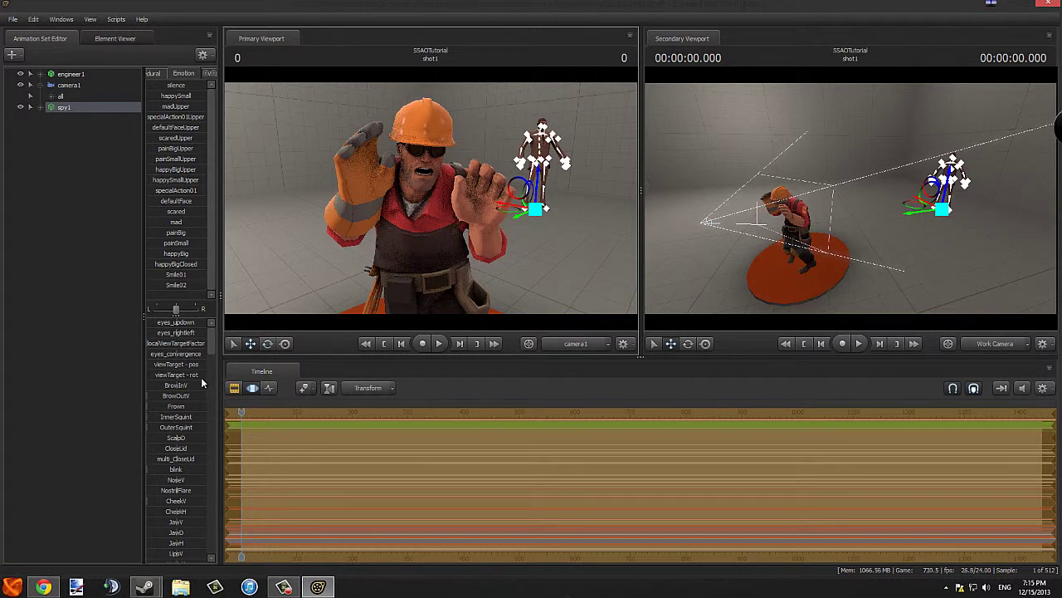
left_click(267, 343)
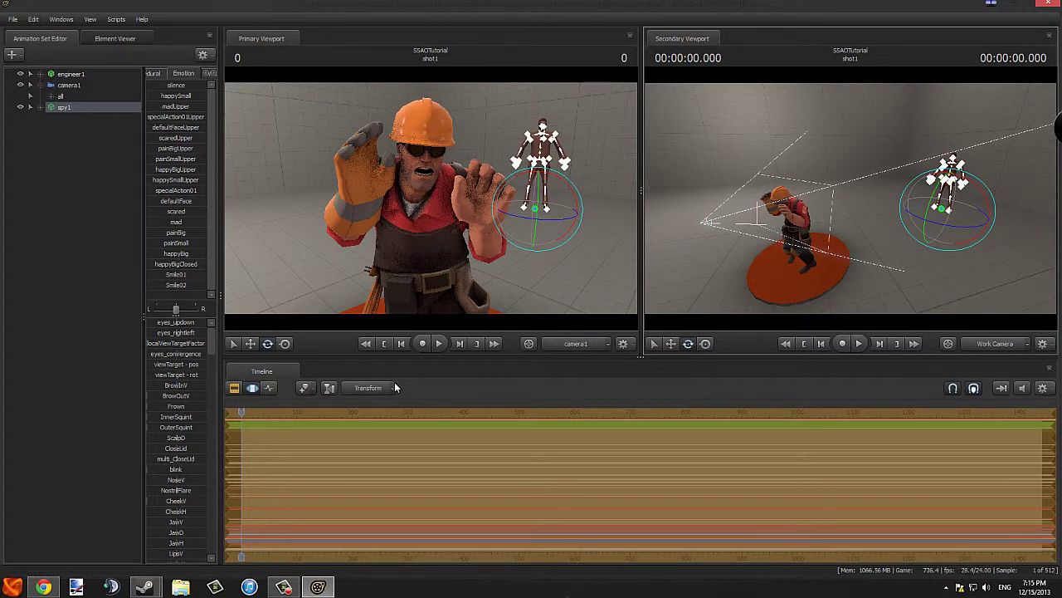
left_click(232, 389)
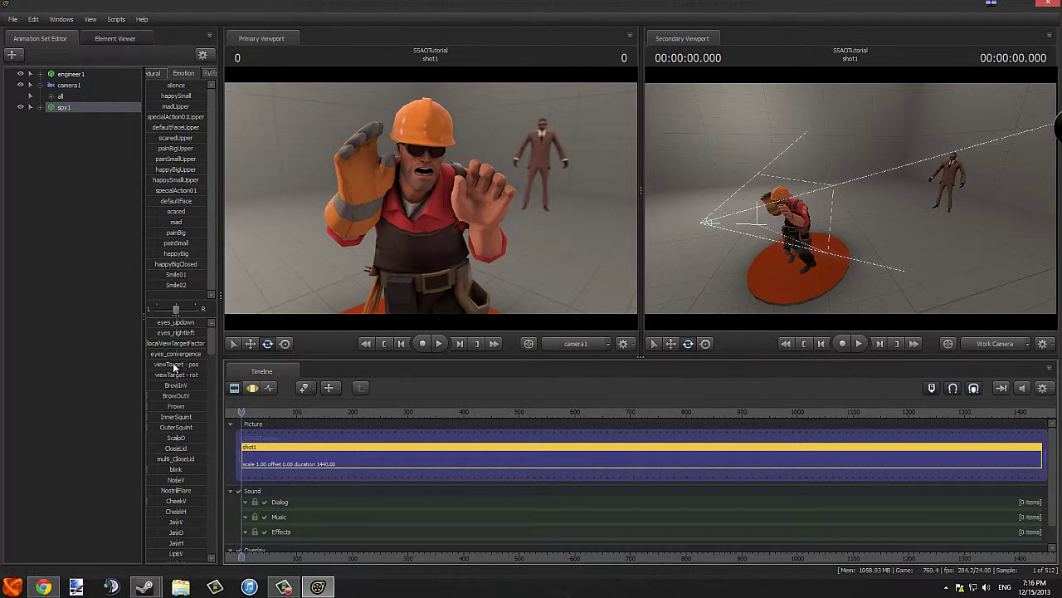
Extend camera1's focalDistance to about 200 at the spy's position, adjust its aperture, and preview the focus in the Clip Editor.
left_click(252, 387)
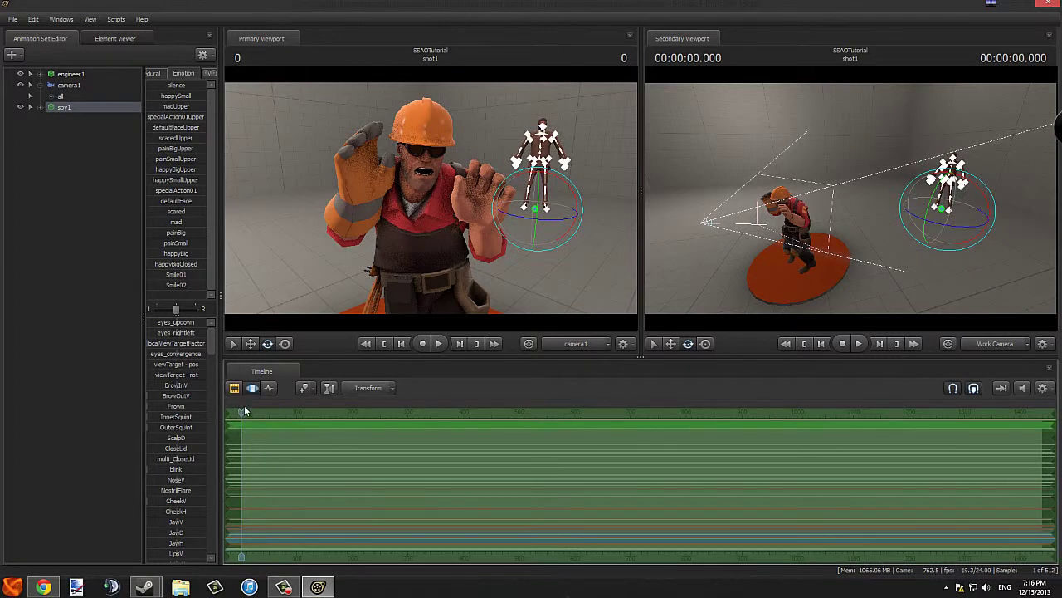
left_click(58, 85)
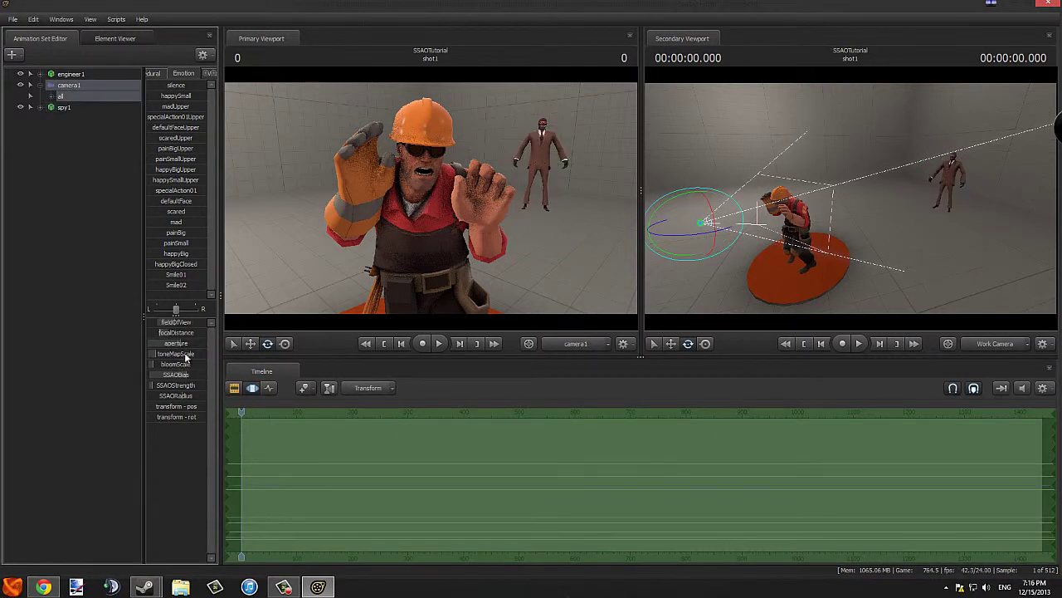
left_click_drag(165, 333, 210, 334)
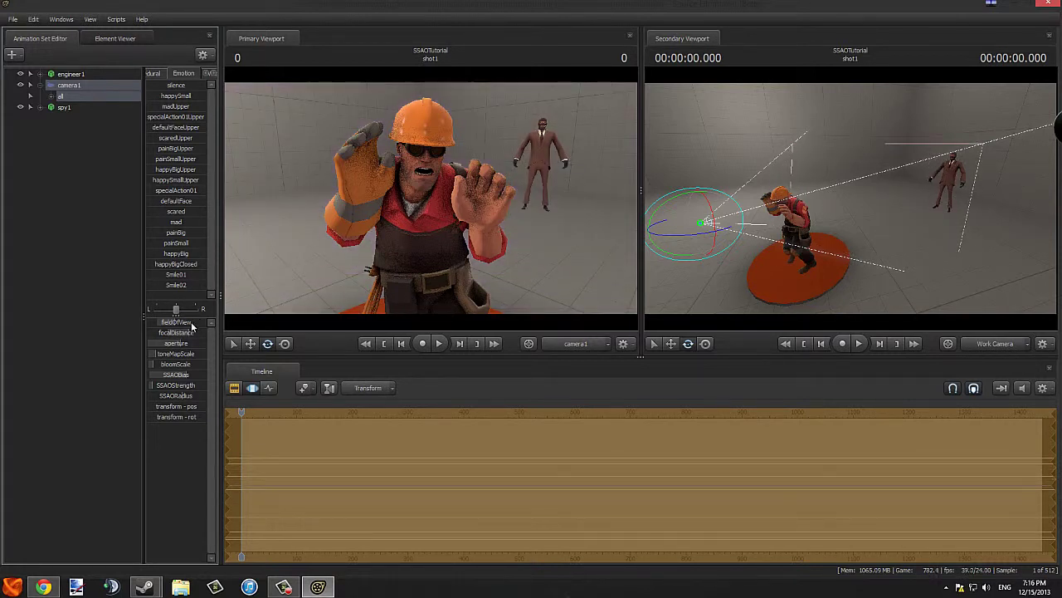
left_click_drag(828, 268, 827, 268)
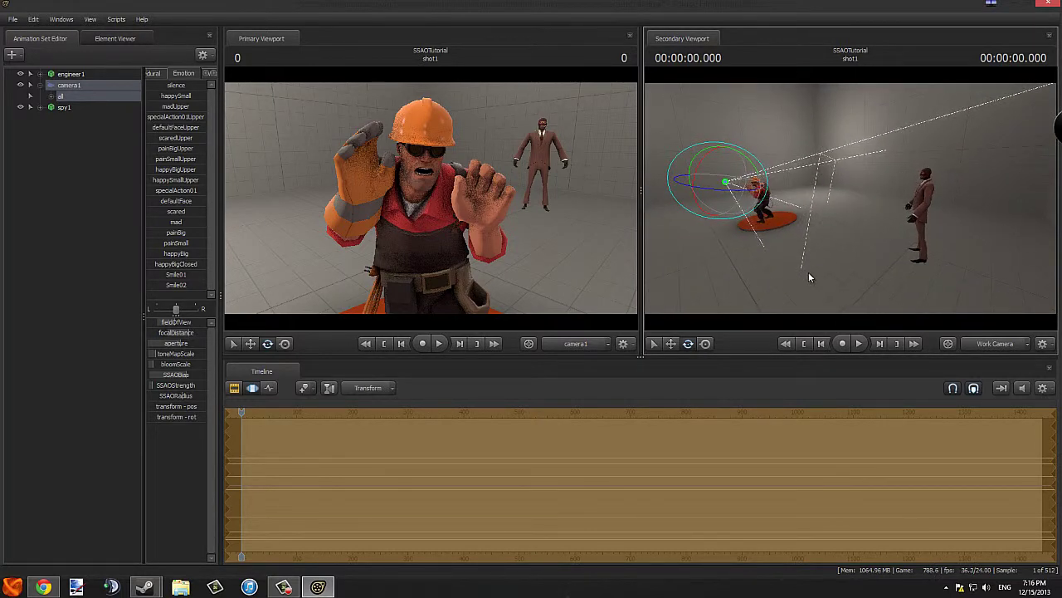
left_click_drag(182, 333, 206, 333)
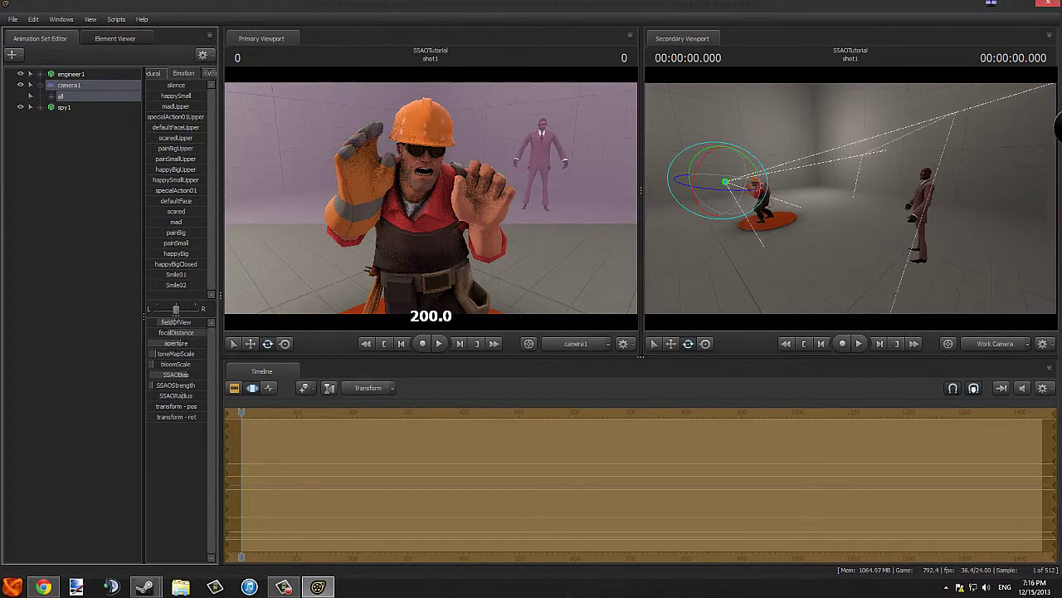
left_click_drag(205, 333, 426, 307)
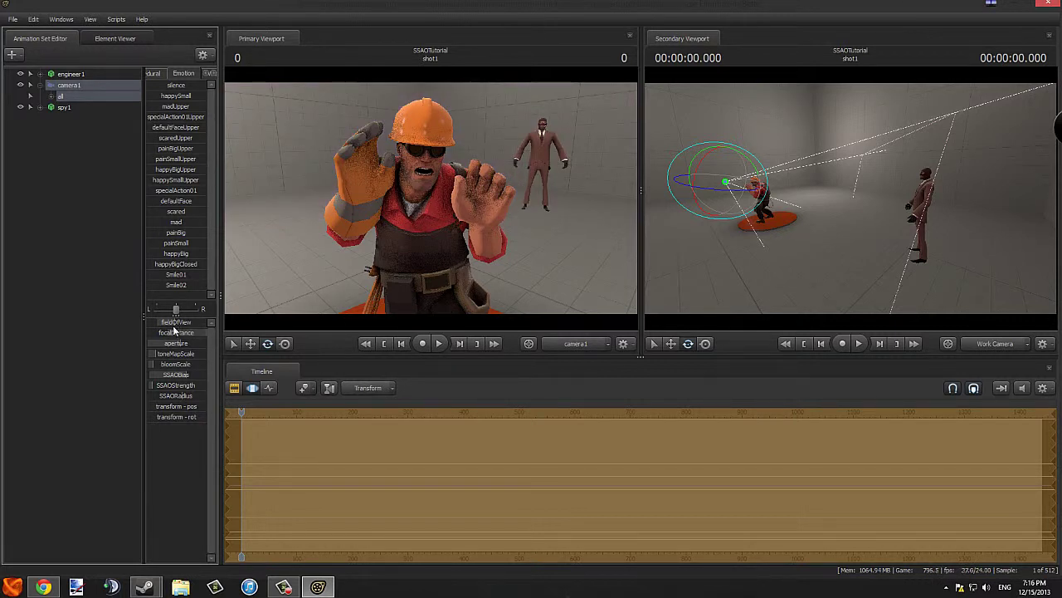
left_click_drag(180, 343, 166, 343)
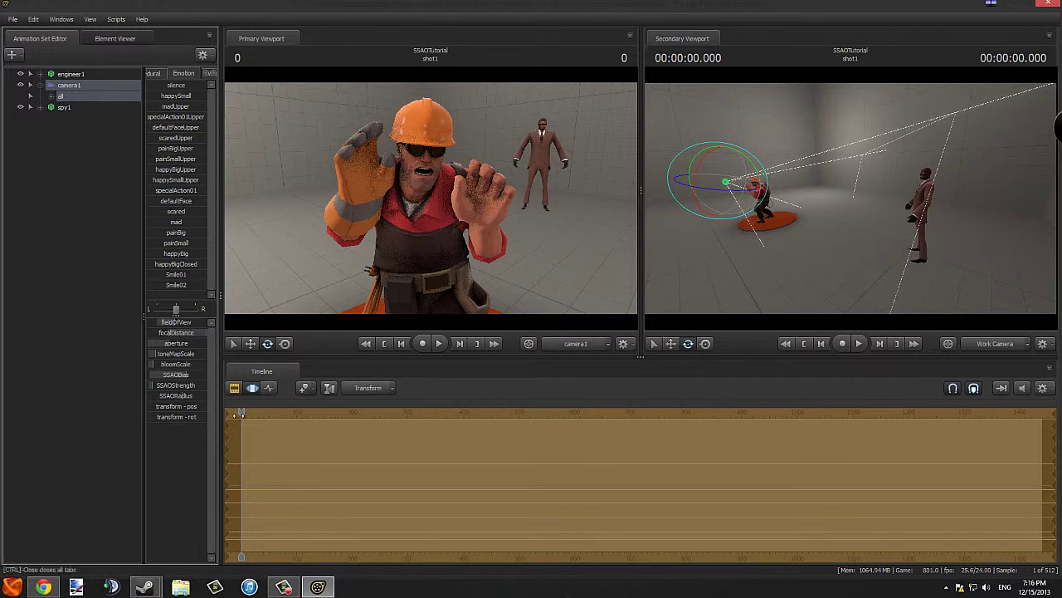
left_click(235, 387)
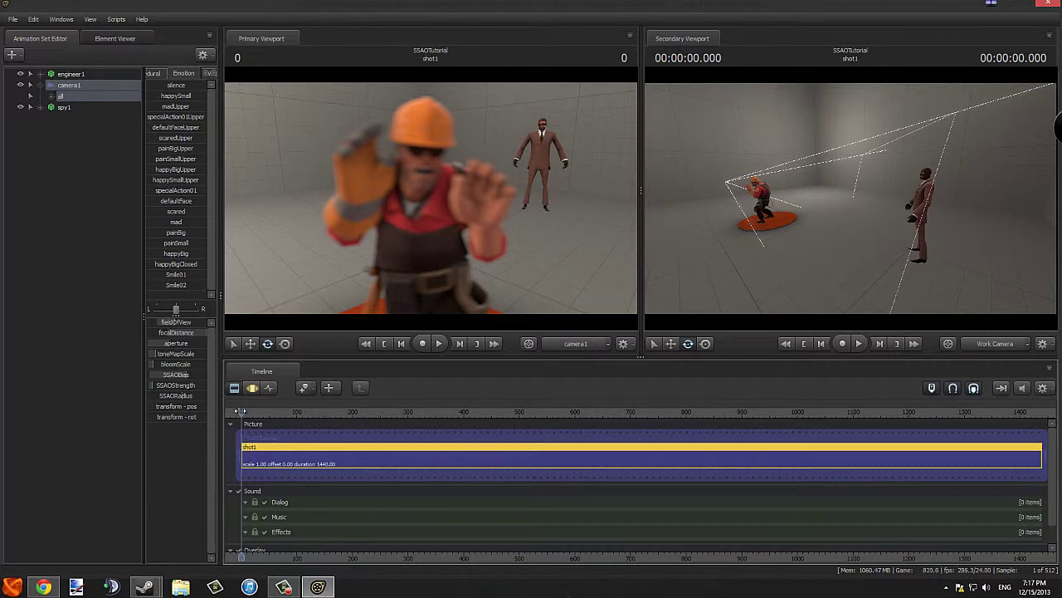
Set the Motion Editor time selection to hold from frame 7 to 20, with falloffs reaching frames 0 and 30.
left_click(252, 387)
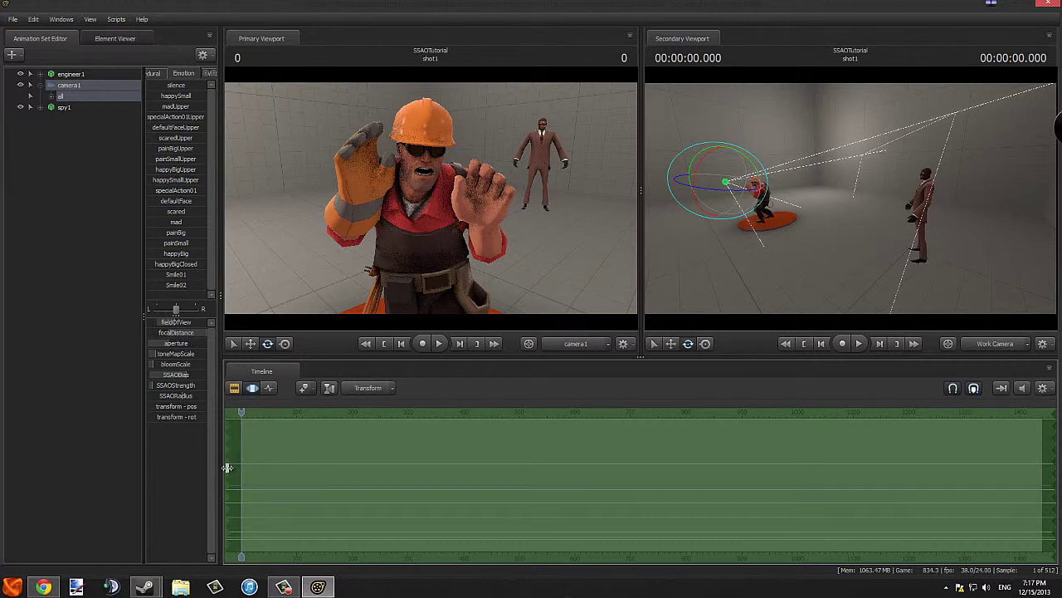
left_click_drag(227, 467, 241, 466)
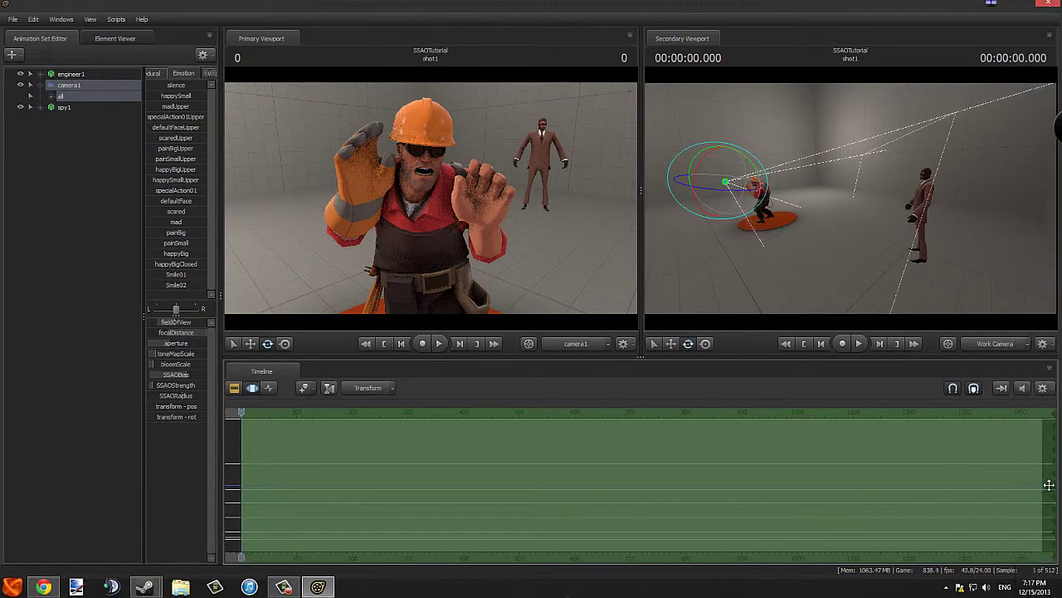
left_click_drag(1052, 481, 249, 463)
scroll(273, 481, "up", 5)
scroll(282, 478, "up", 2)
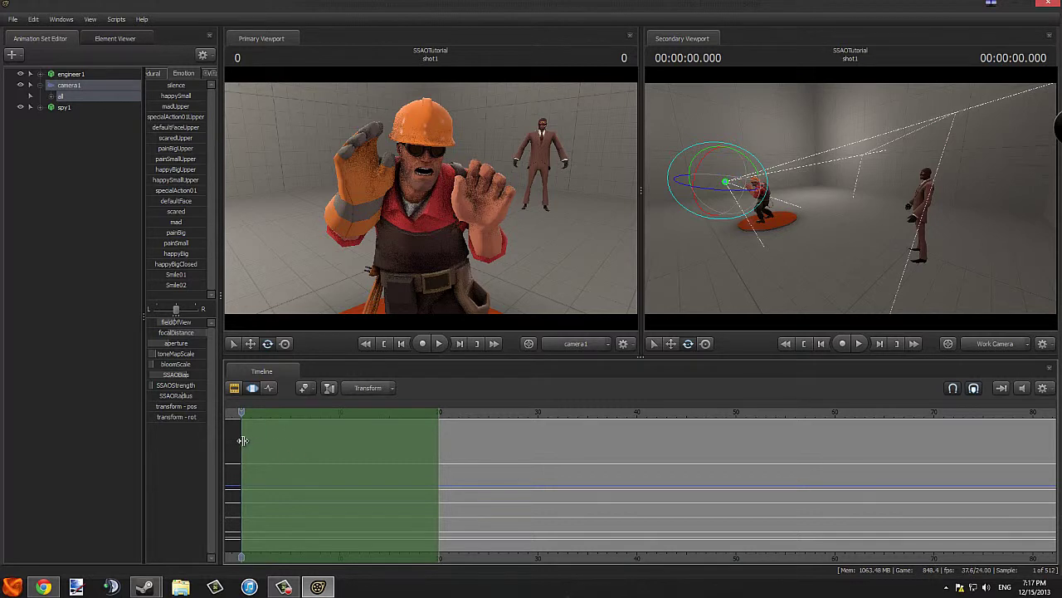
left_click_drag(243, 440, 315, 441)
scroll(355, 459, "up", 5, "shift")
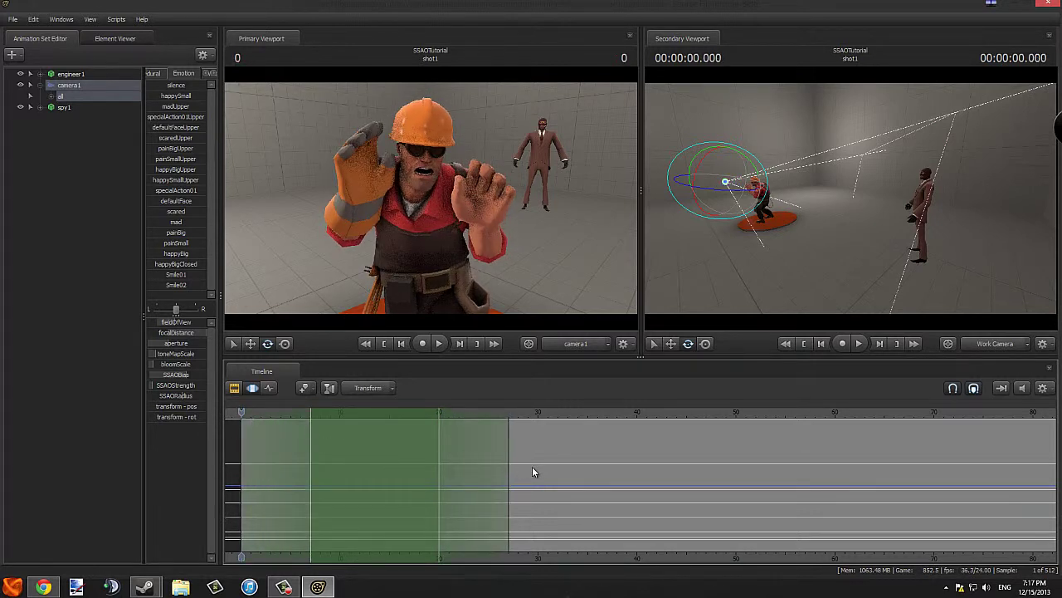
left_click_drag(508, 466, 538, 467)
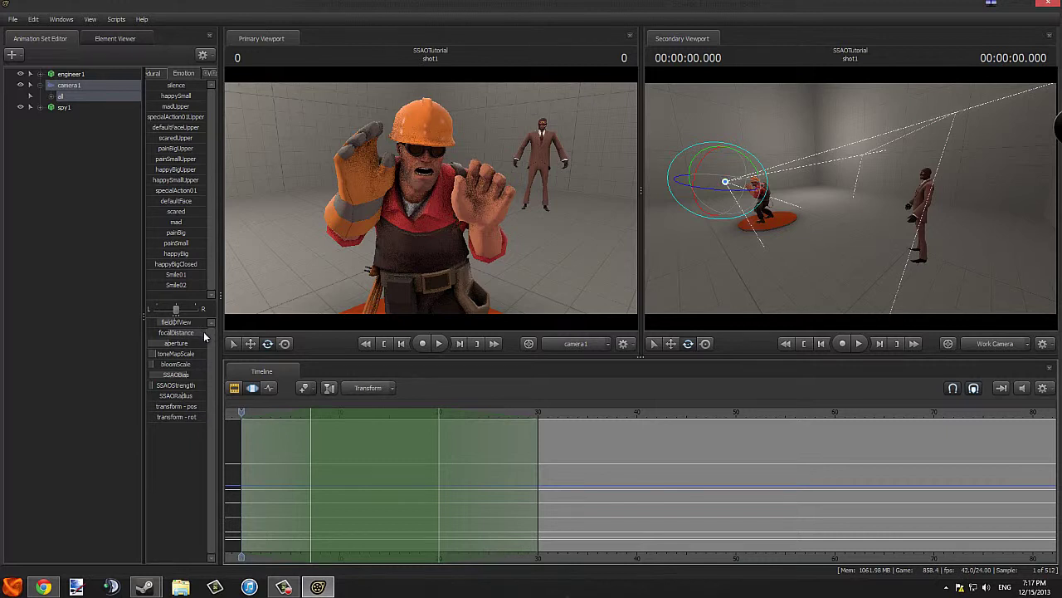
Shorten camera1's focalDistance to the engineer within the time selection, adjust aperture, and soften the transitions with the Smooth and Round procedural presets.
left_click_drag(204, 333, 161, 332)
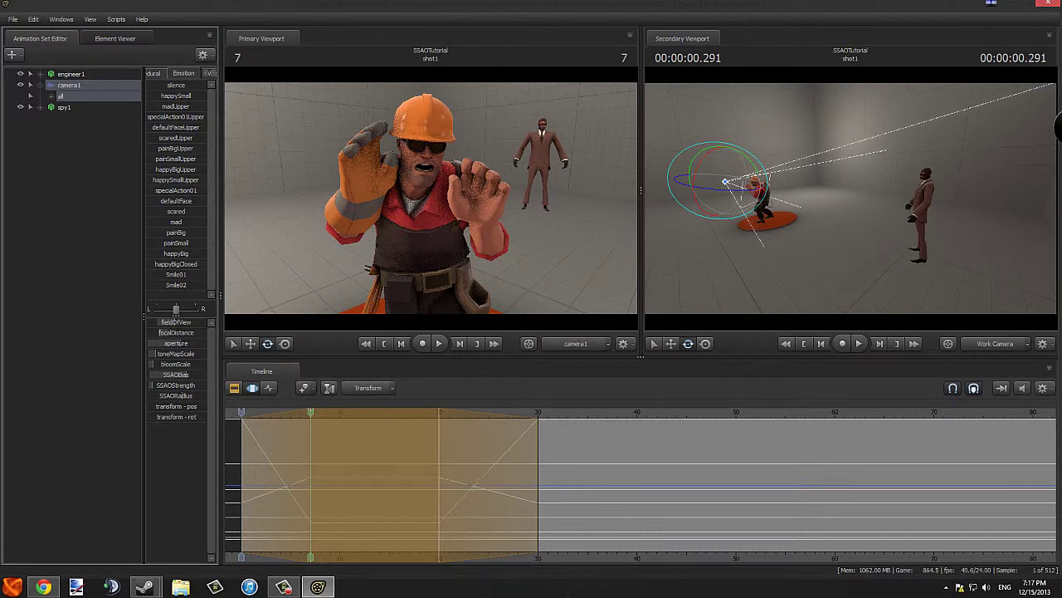
left_click_drag(179, 343, 180, 344)
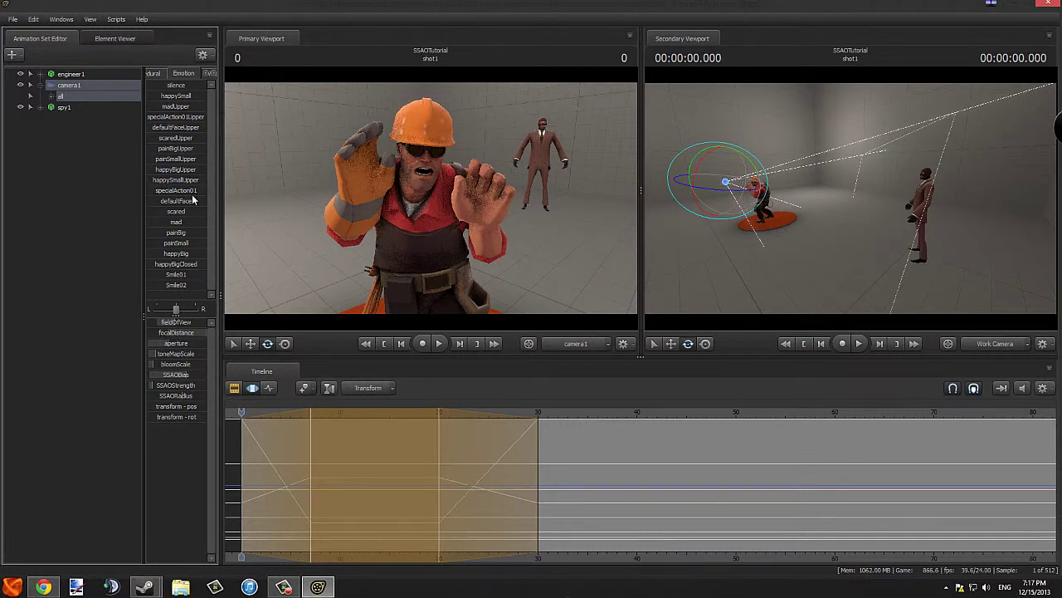
left_click(156, 73)
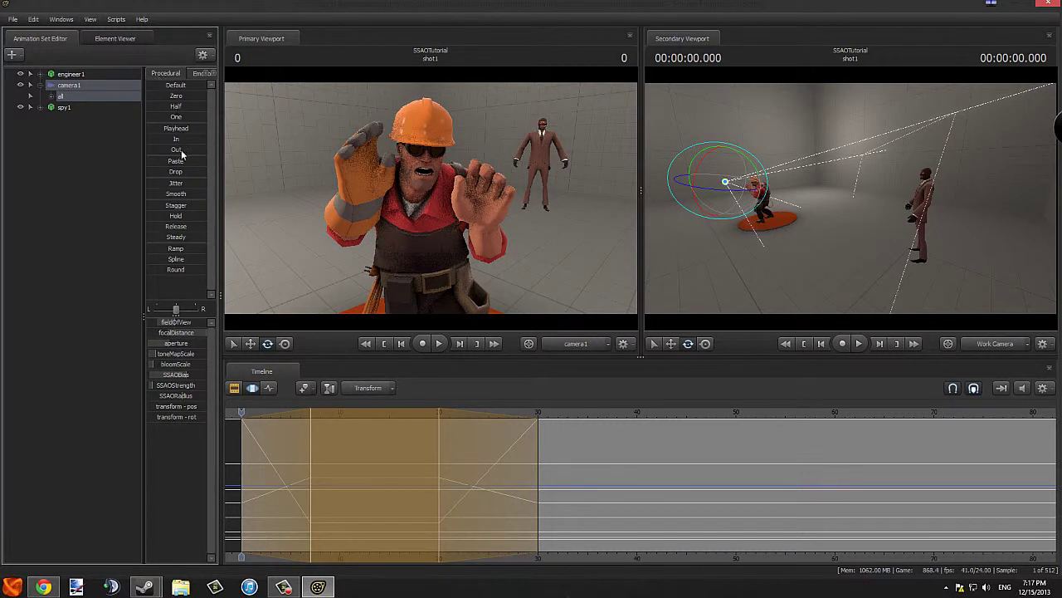
left_click_drag(148, 193, 243, 195)
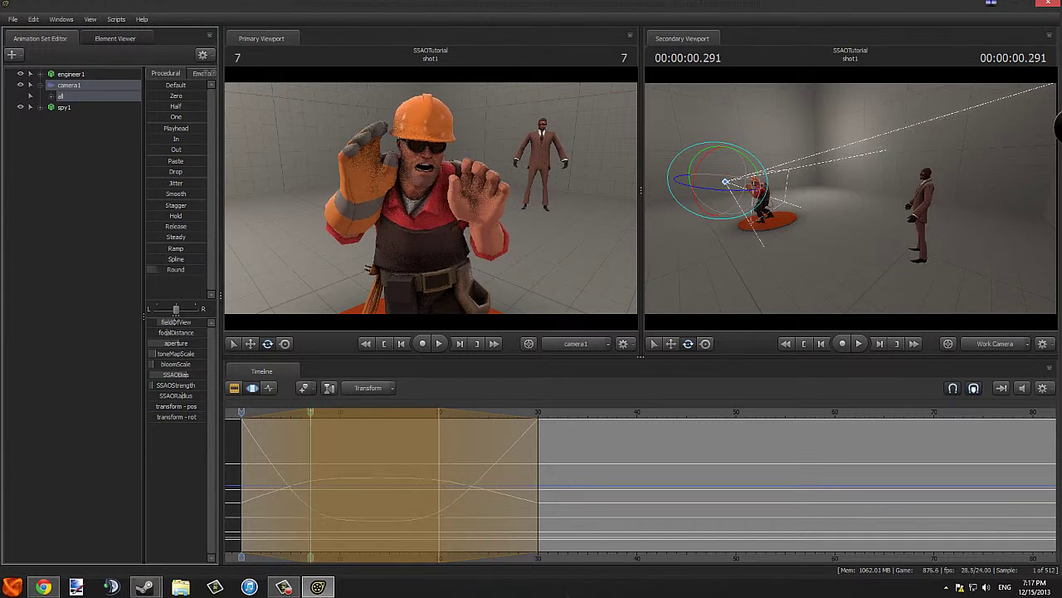
left_click_drag(160, 269, 165, 269)
Play the focus change from frame 0 in the Motion Editor and Clip Editor, and scrub through its rendered depth of field.
key("Home")
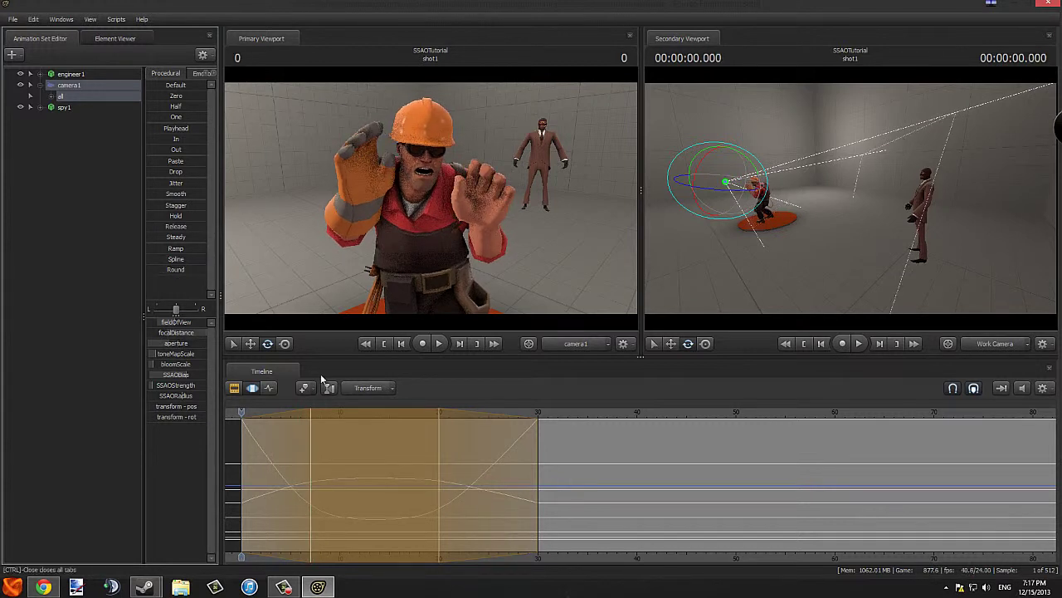
left_click(440, 343)
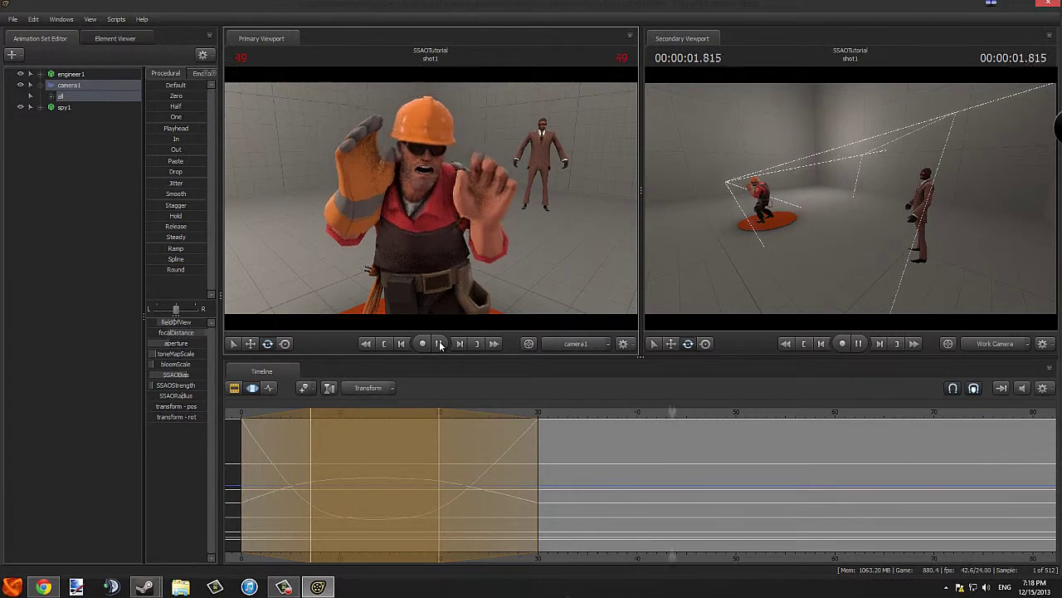
left_click(440, 343)
left_click(234, 388)
left_click_drag(251, 412, 239, 412)
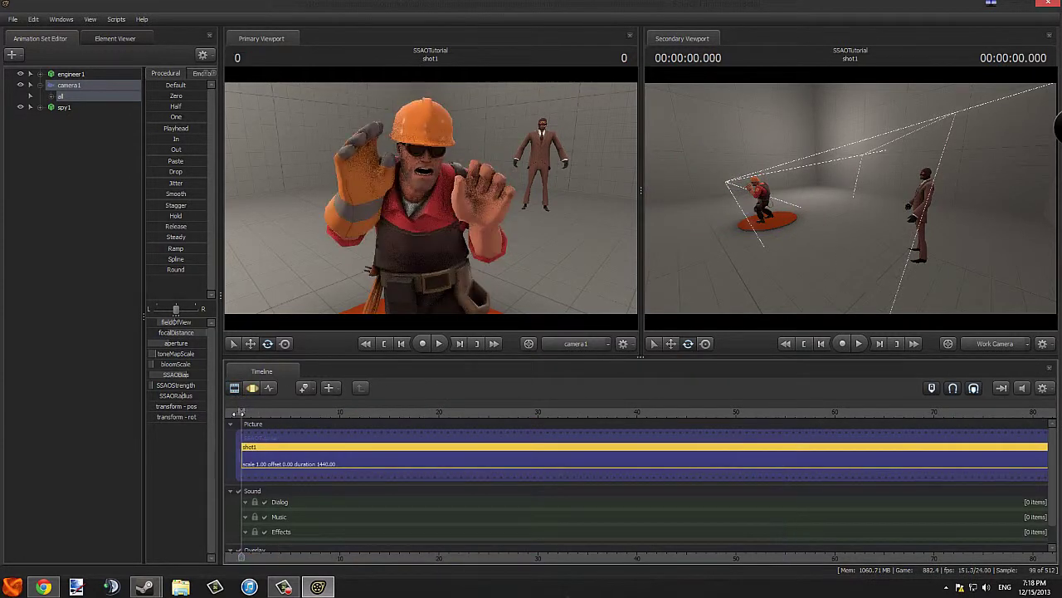
left_click(440, 344)
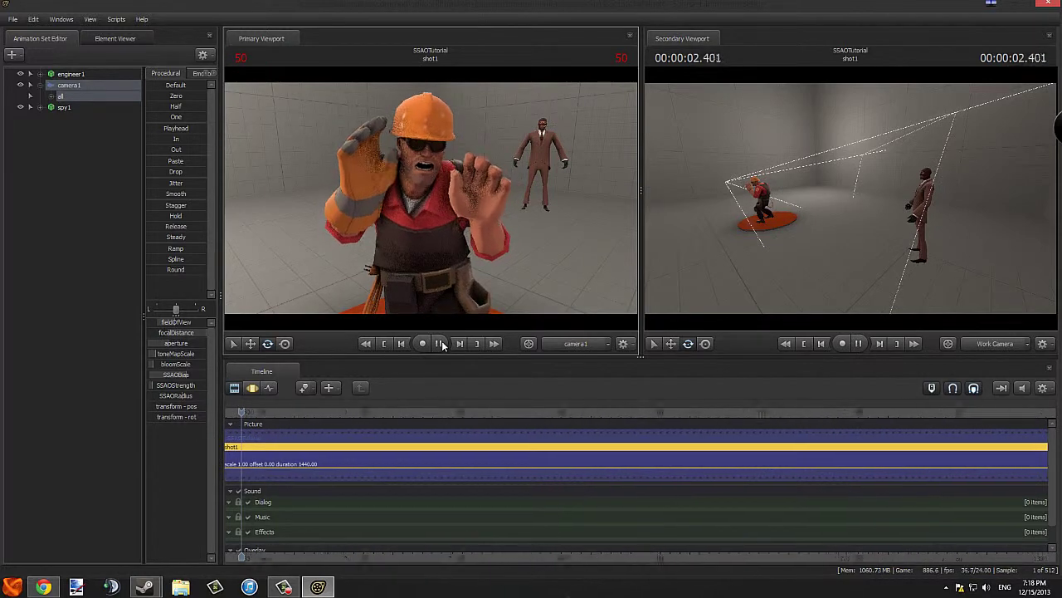
left_click(442, 345)
left_click_drag(250, 414, 382, 429)
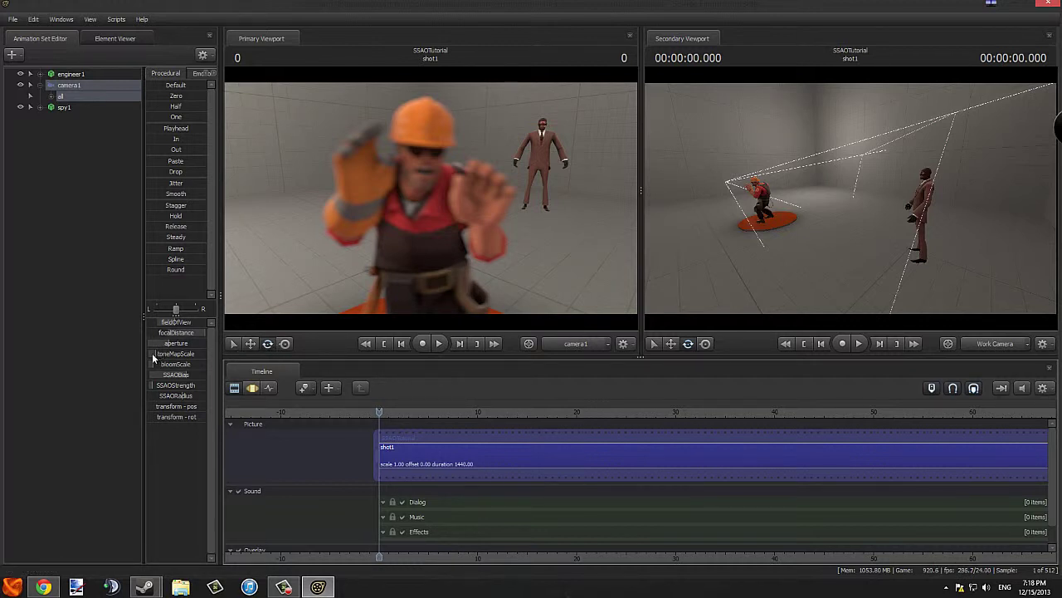
Try a very high toneMapScale on camera1 within the Motion Editor time selection, with the playhead at frame 6.
left_click_drag(154, 353, 161, 353)
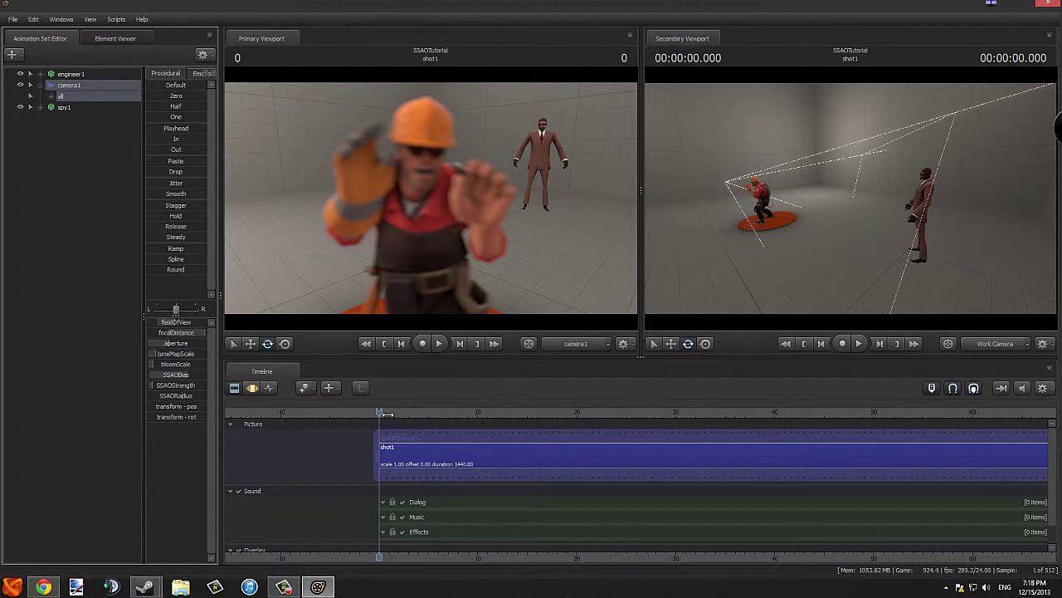
left_click_drag(388, 414, 440, 414)
left_click(252, 388)
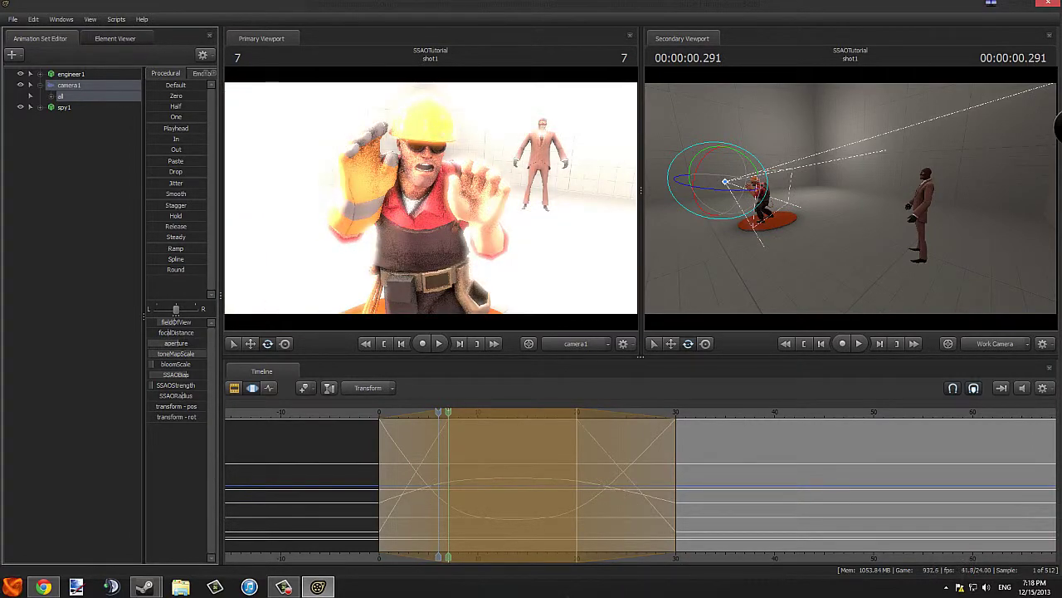
key("Left")
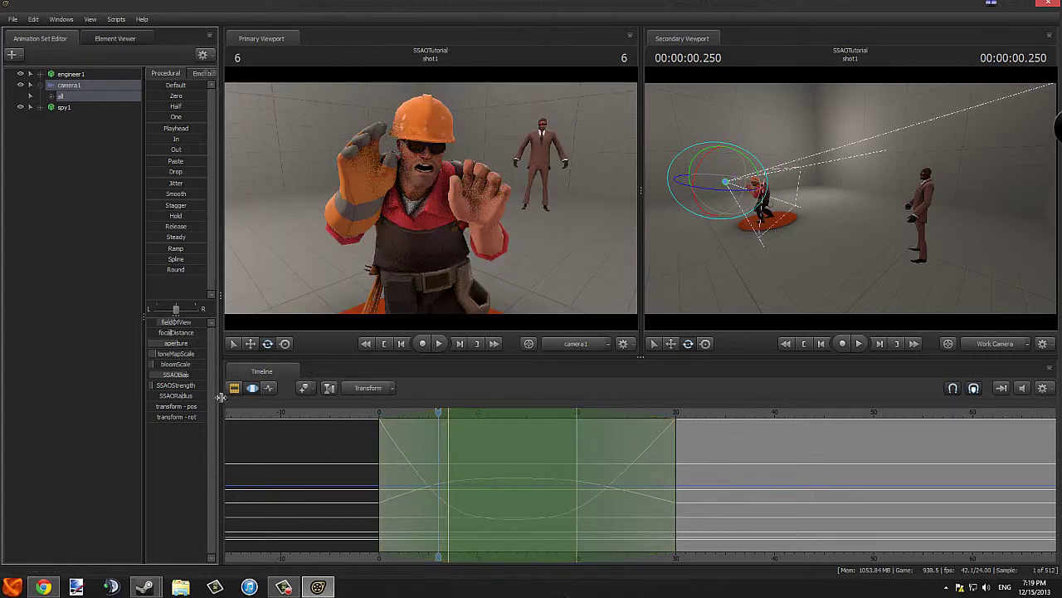
Raise camera1's toneMapScale moderately and adjust its bloomScale within the time selection, checking the result in the Clip Editor.
key("Right")
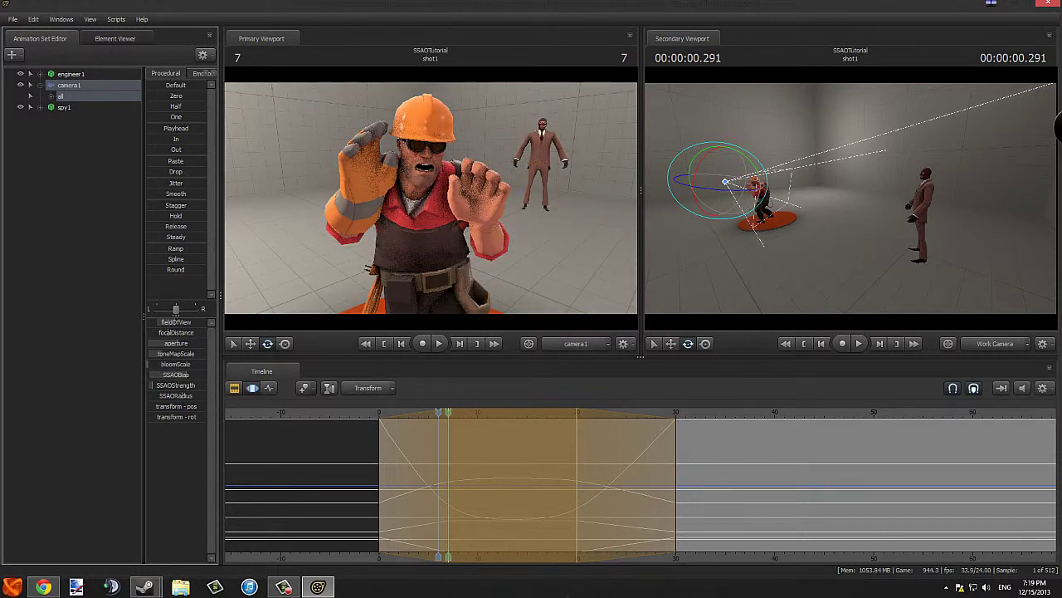
key("Left")
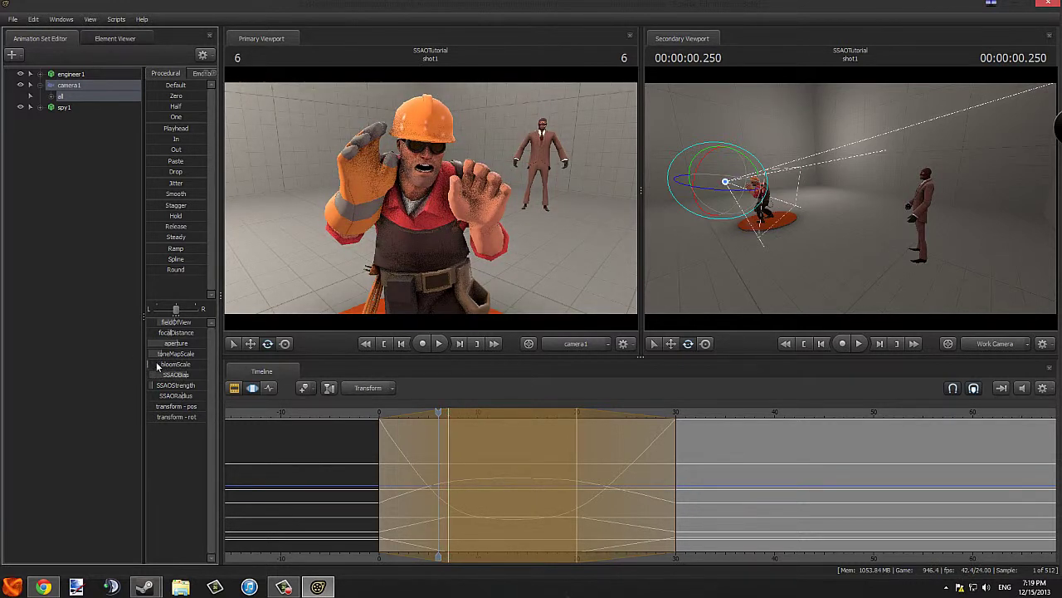
key("Right")
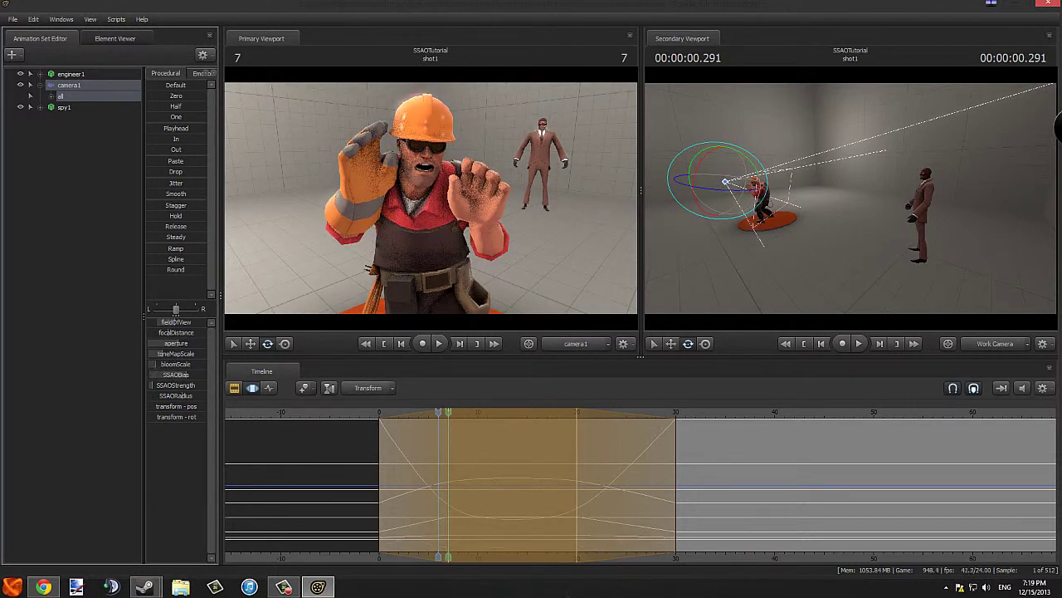
key("Left")
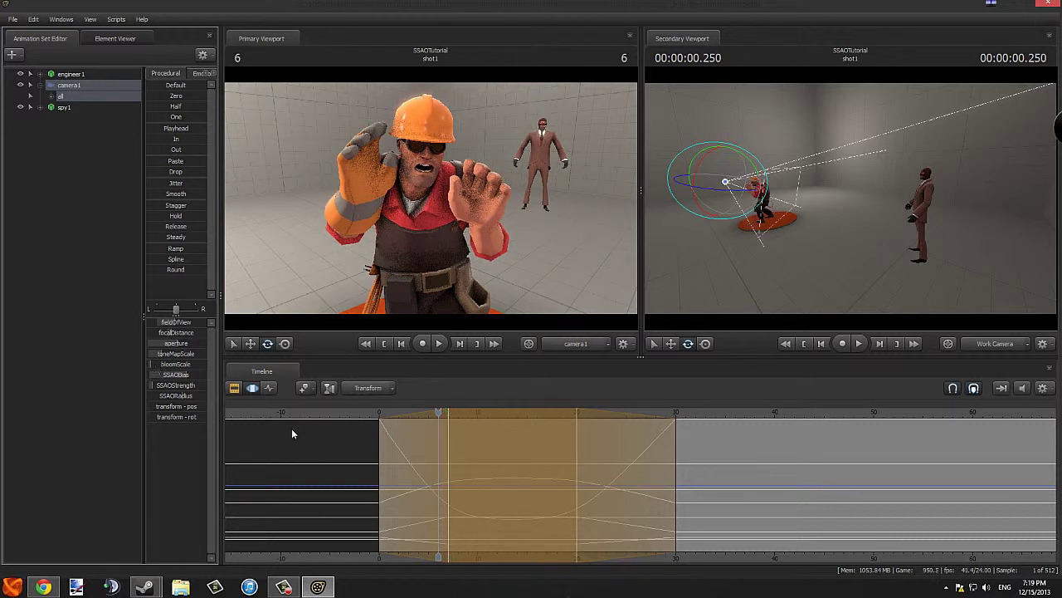
left_click(235, 388)
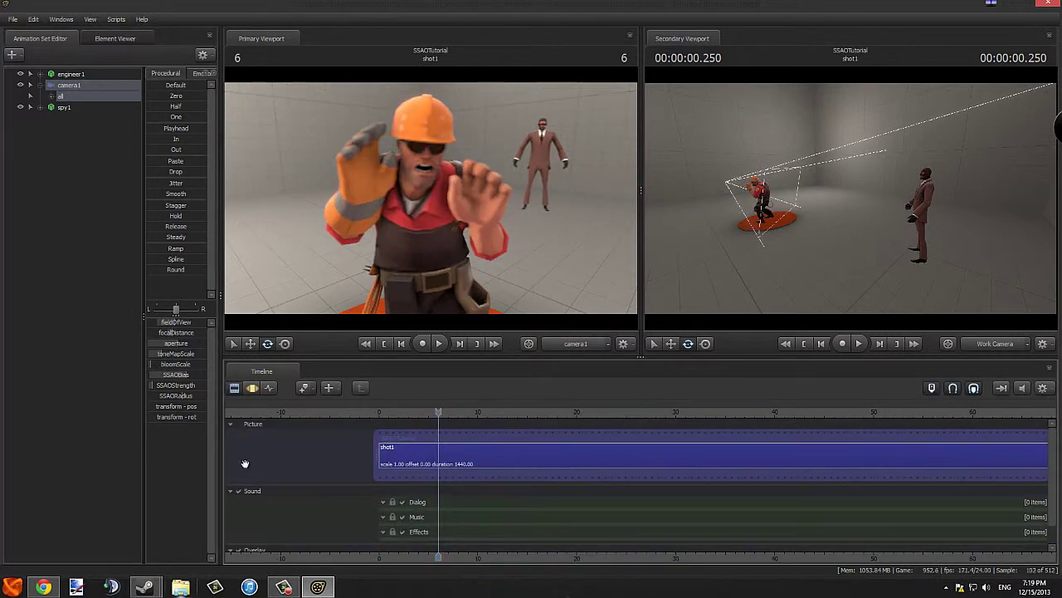
key("F3")
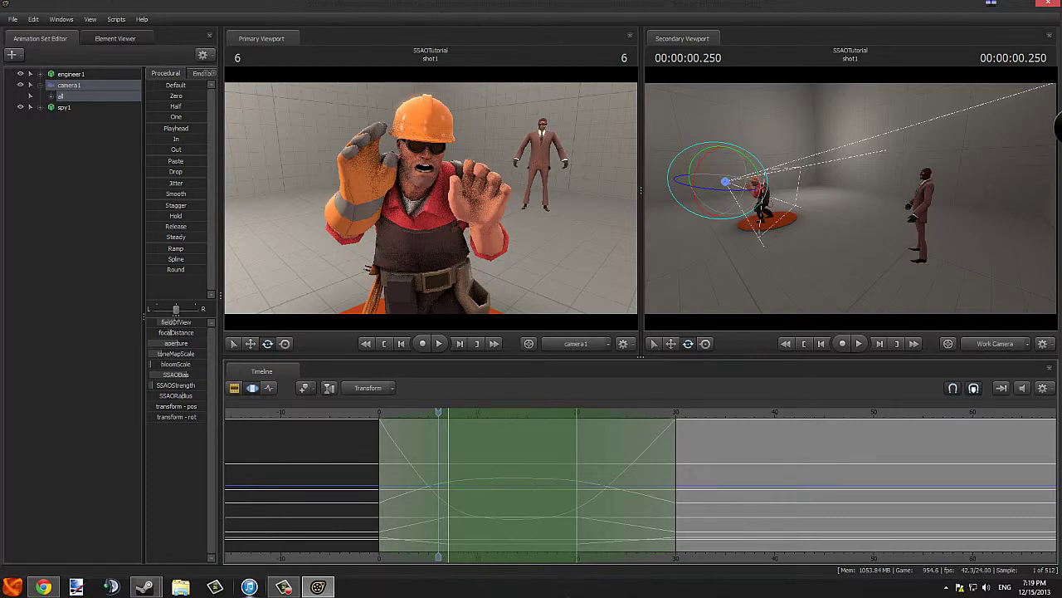